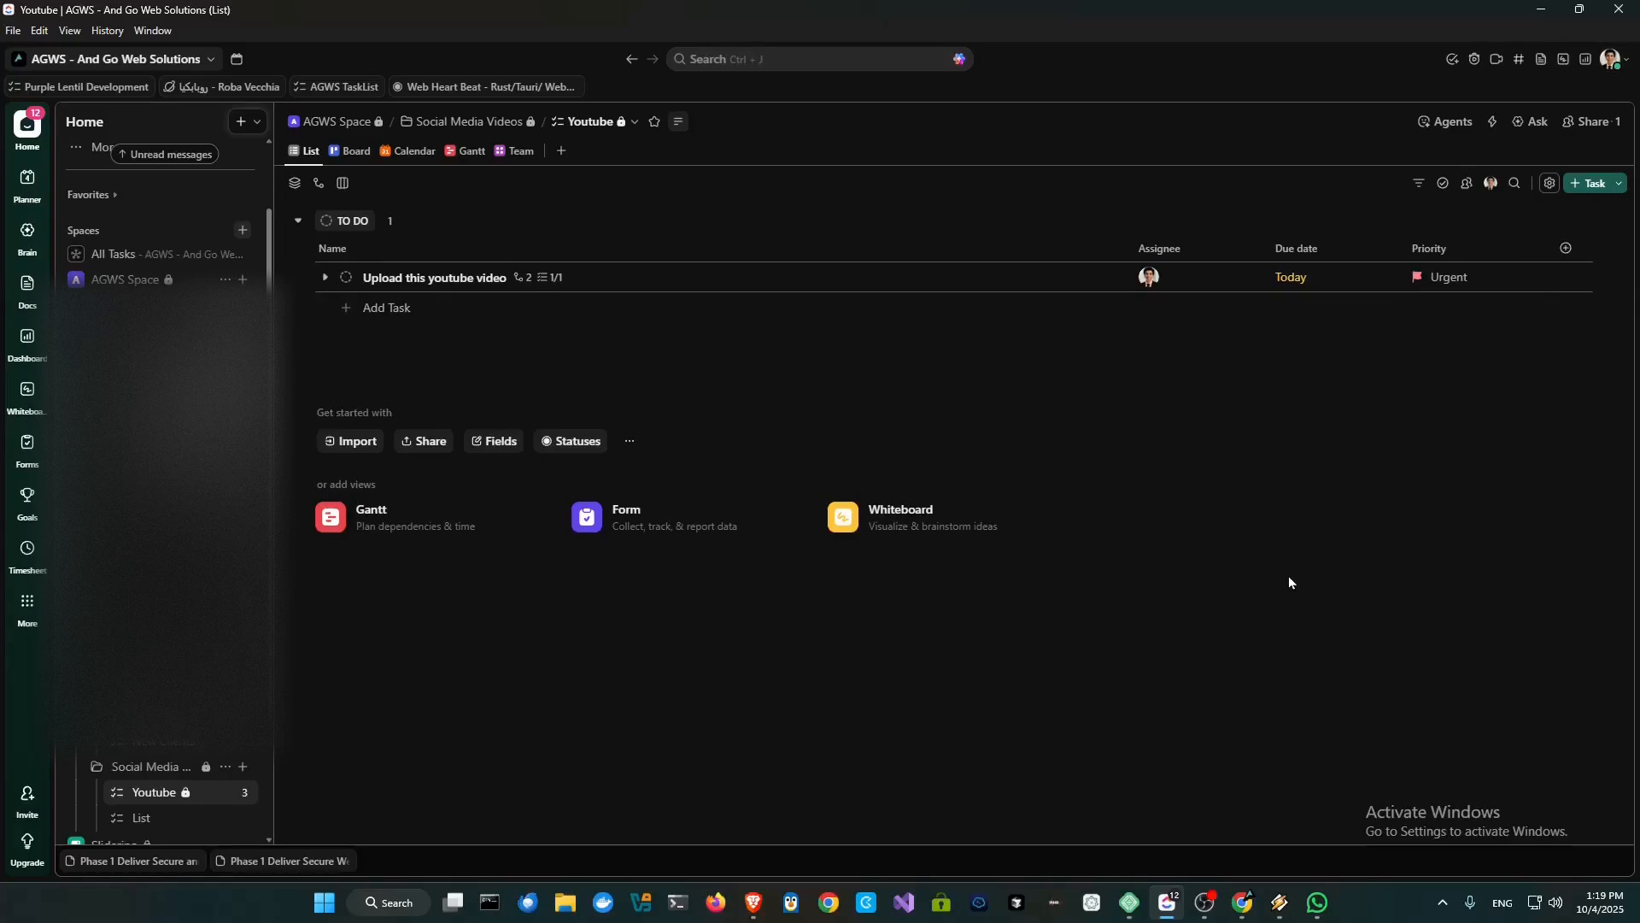
- View the signed-in account's profile details from the account options and close the profile
click(1634, 59)
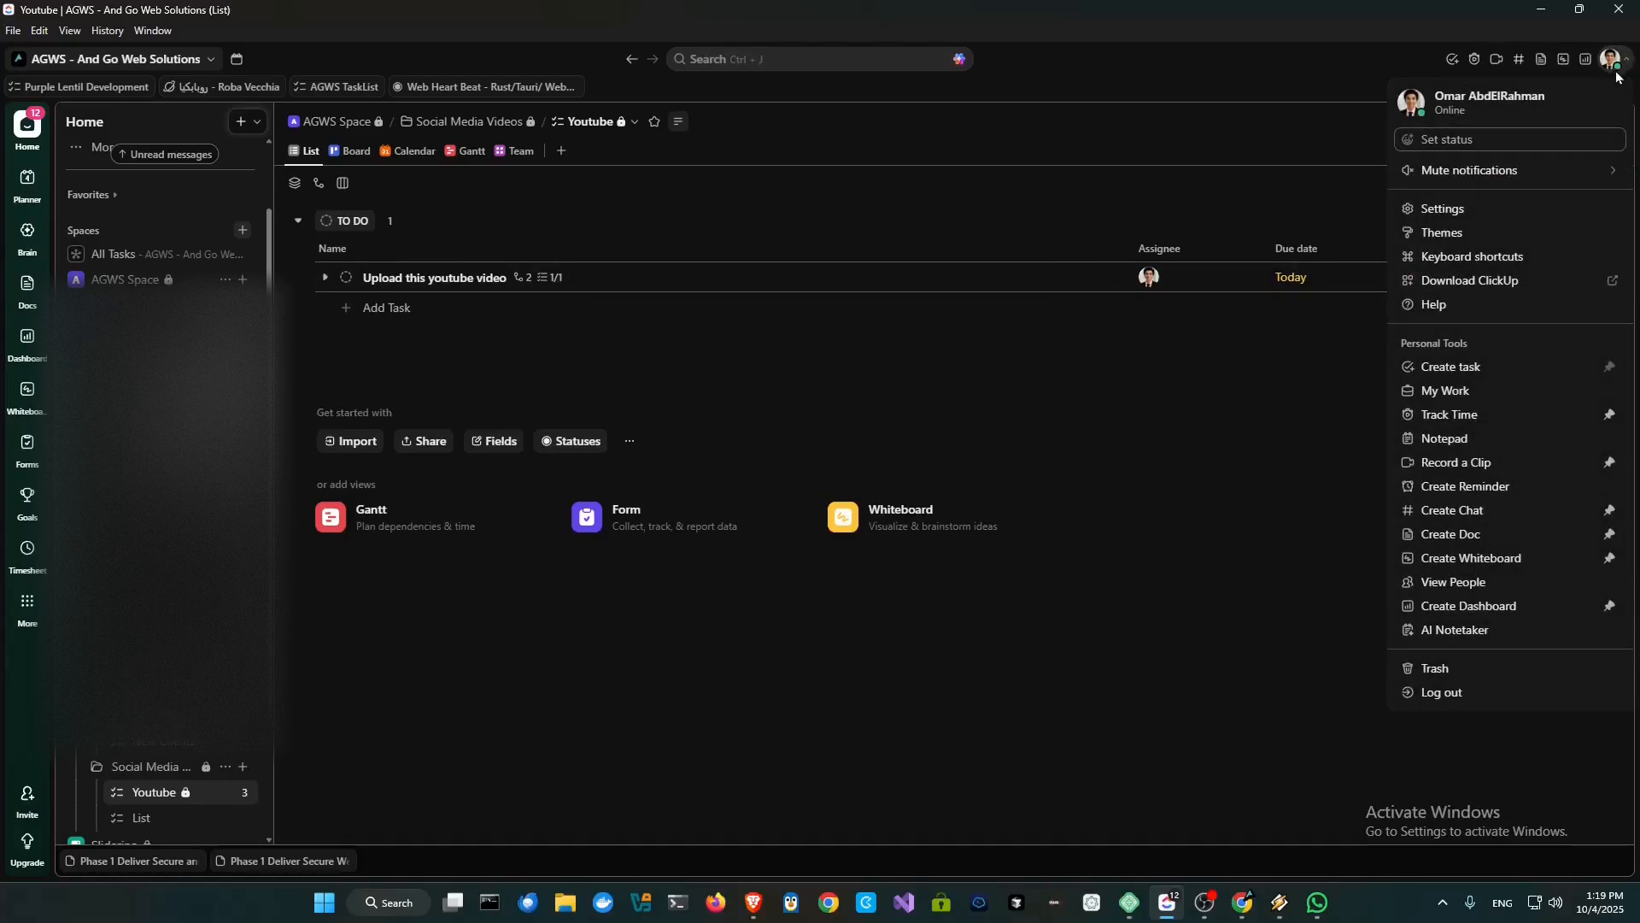
click(1474, 116)
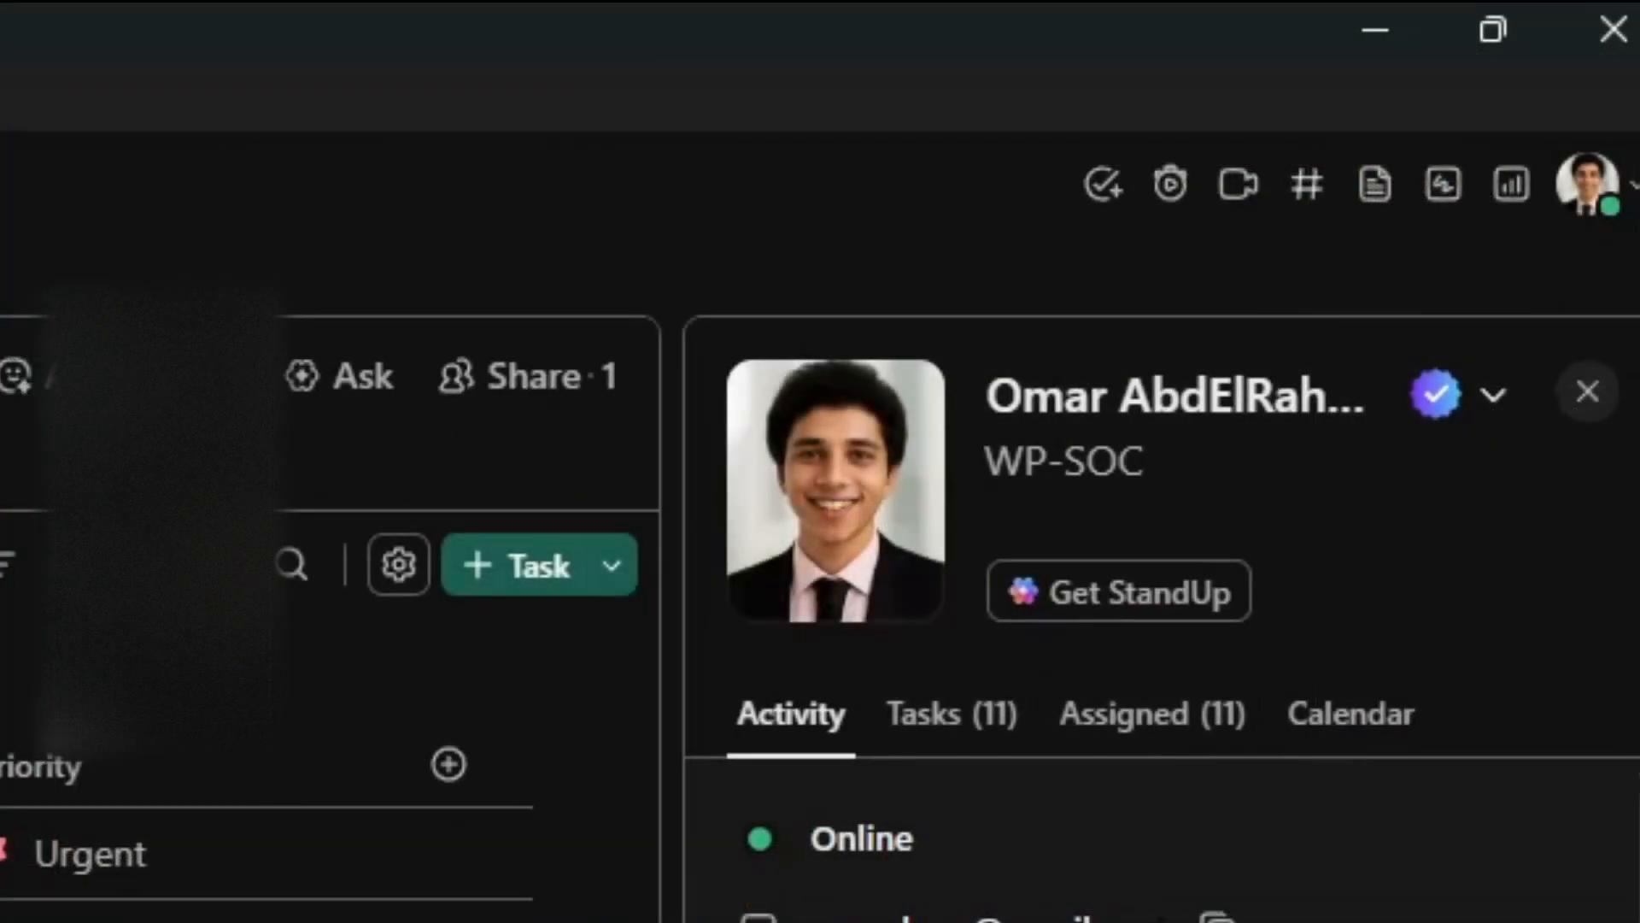
click(1589, 410)
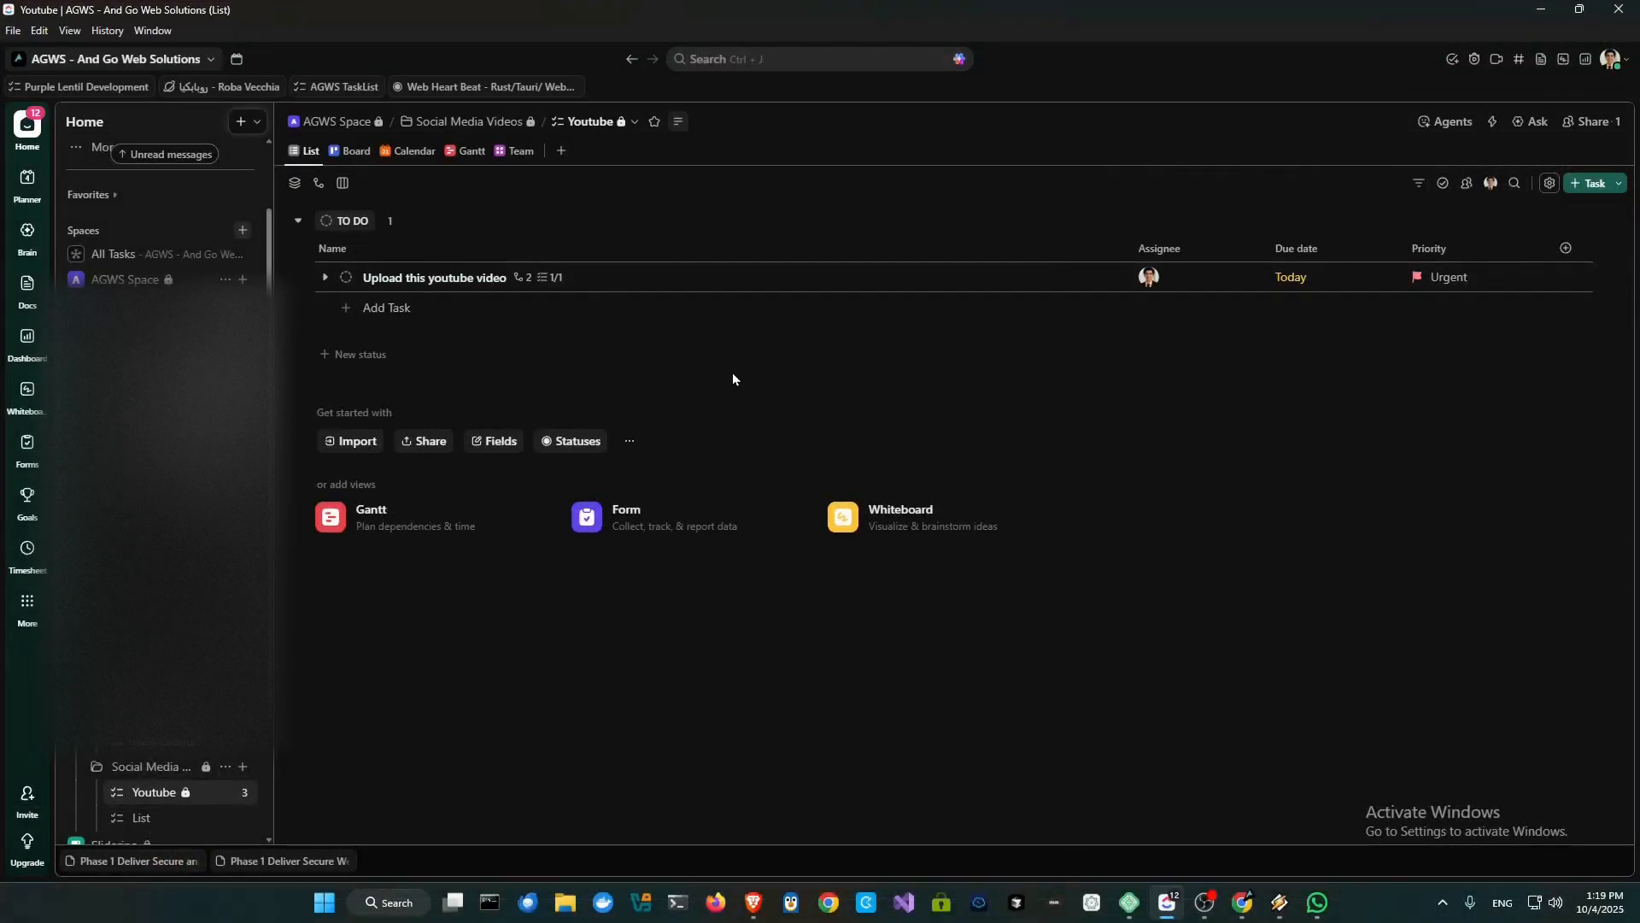
- Switch to Chrome to look through the clickup.com homepage and return to the ClickUp desktop app
click(1243, 903)
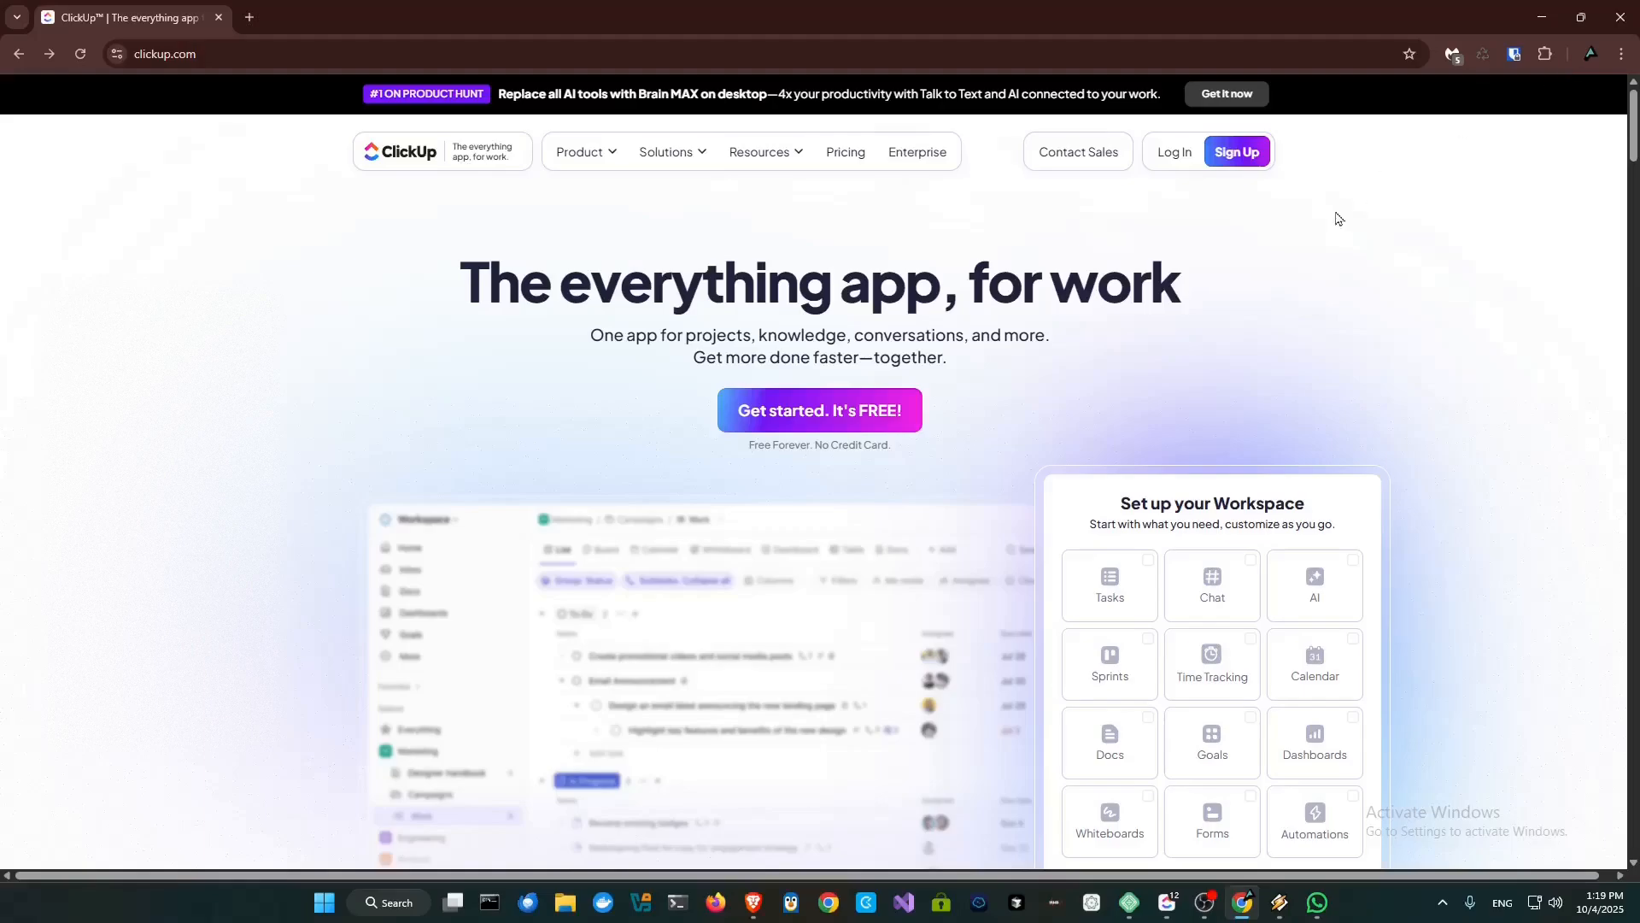
scroll(1150, 329, down, 15)
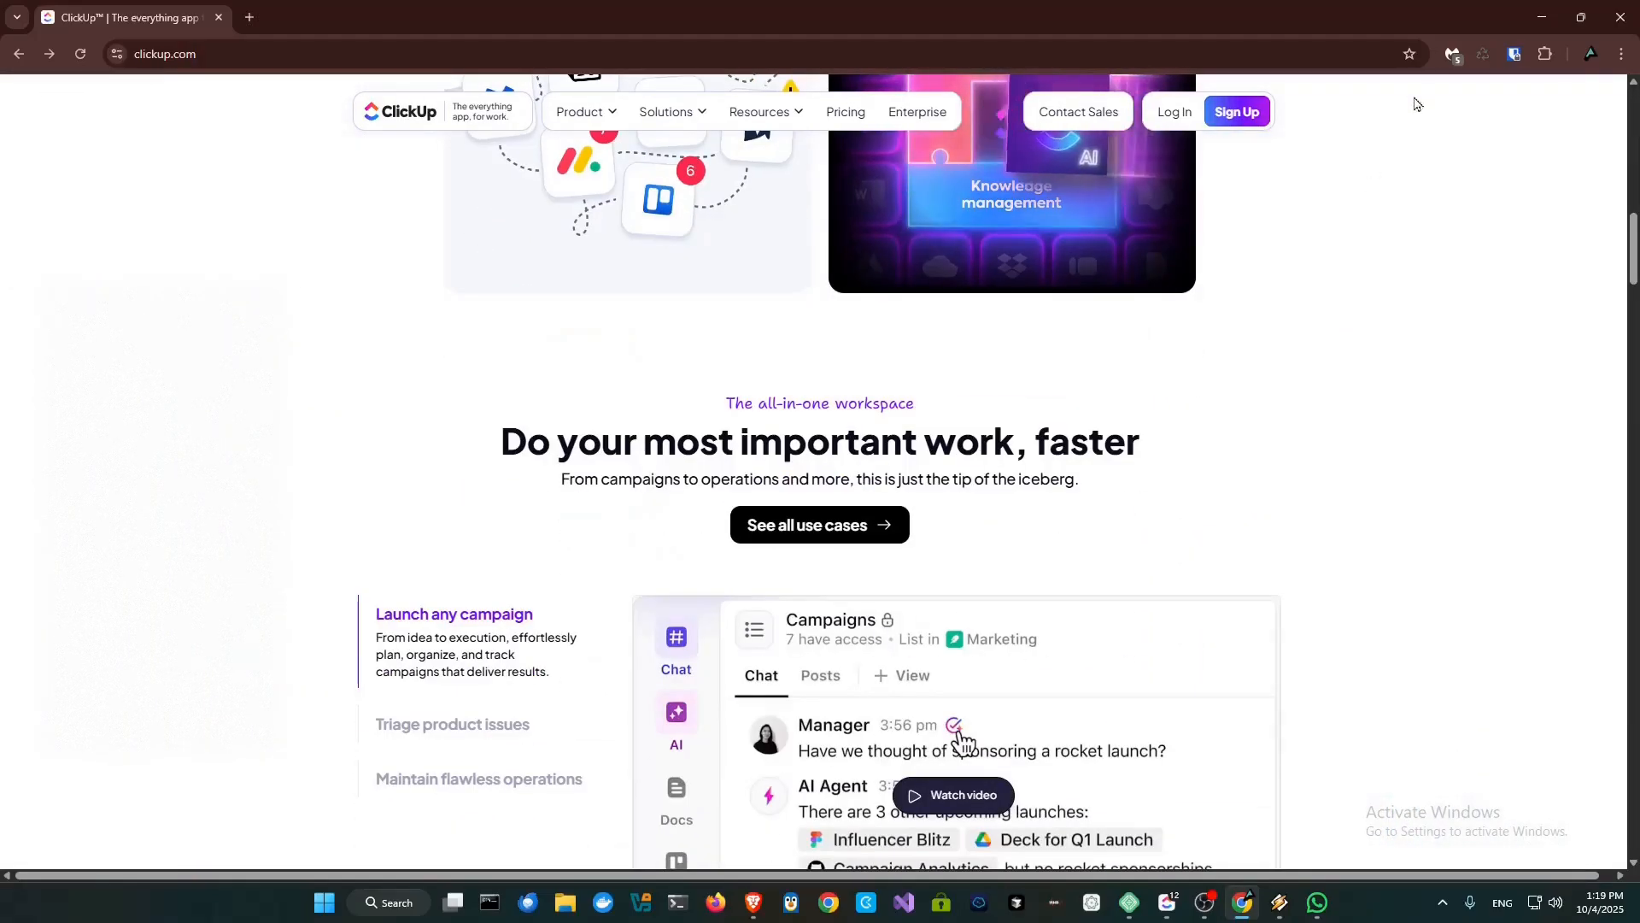
click(1543, 14)
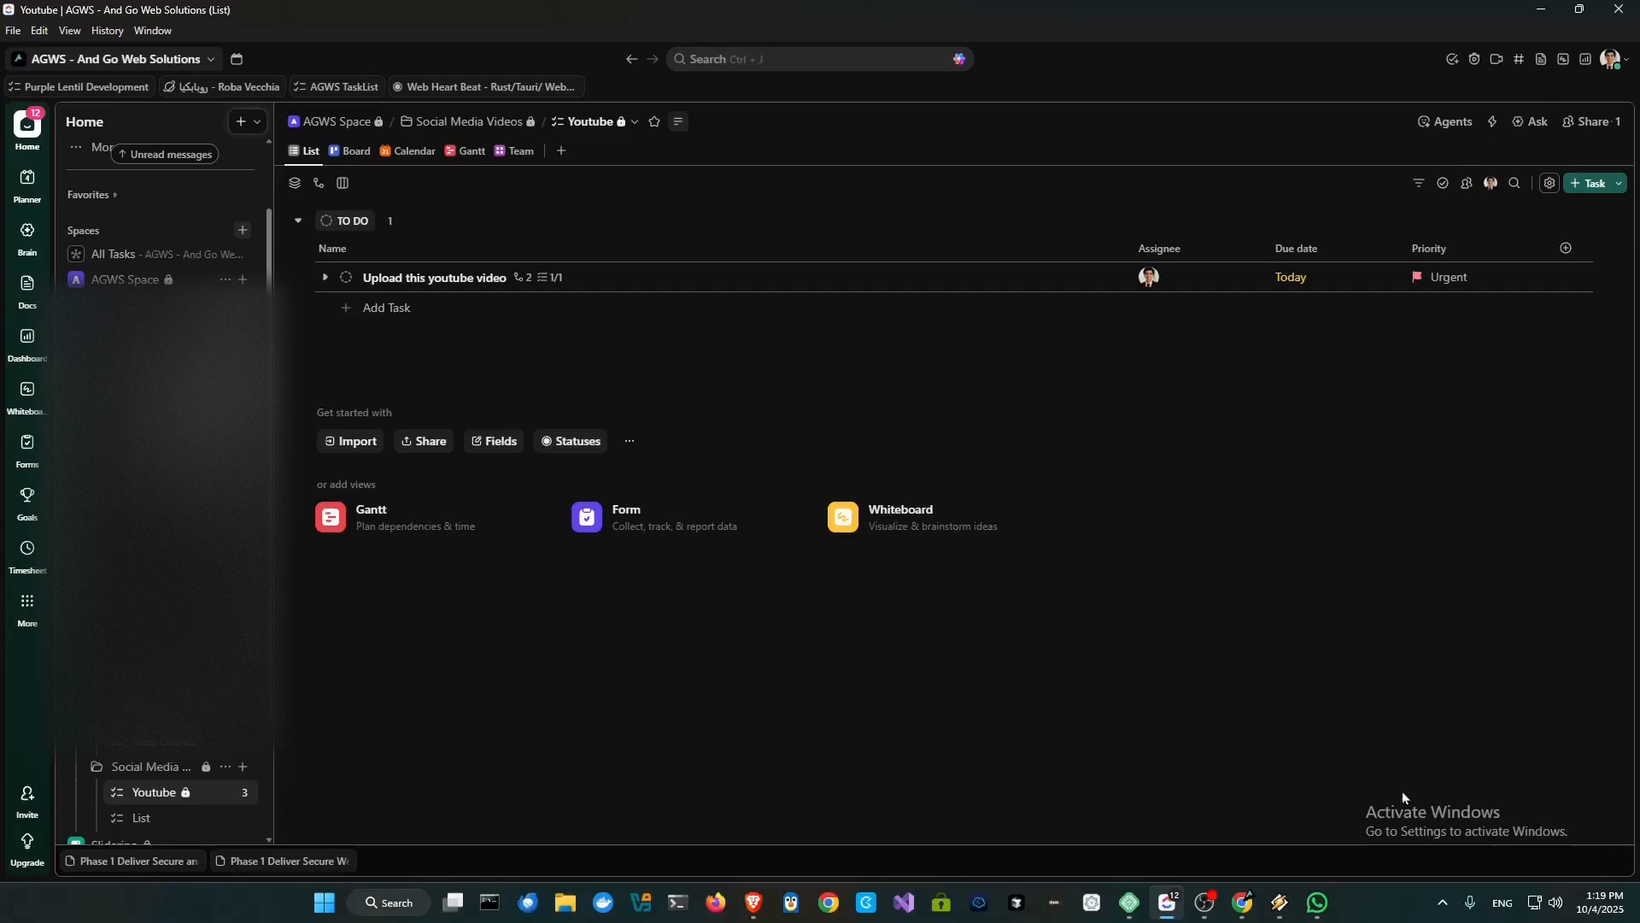
click(241, 231)
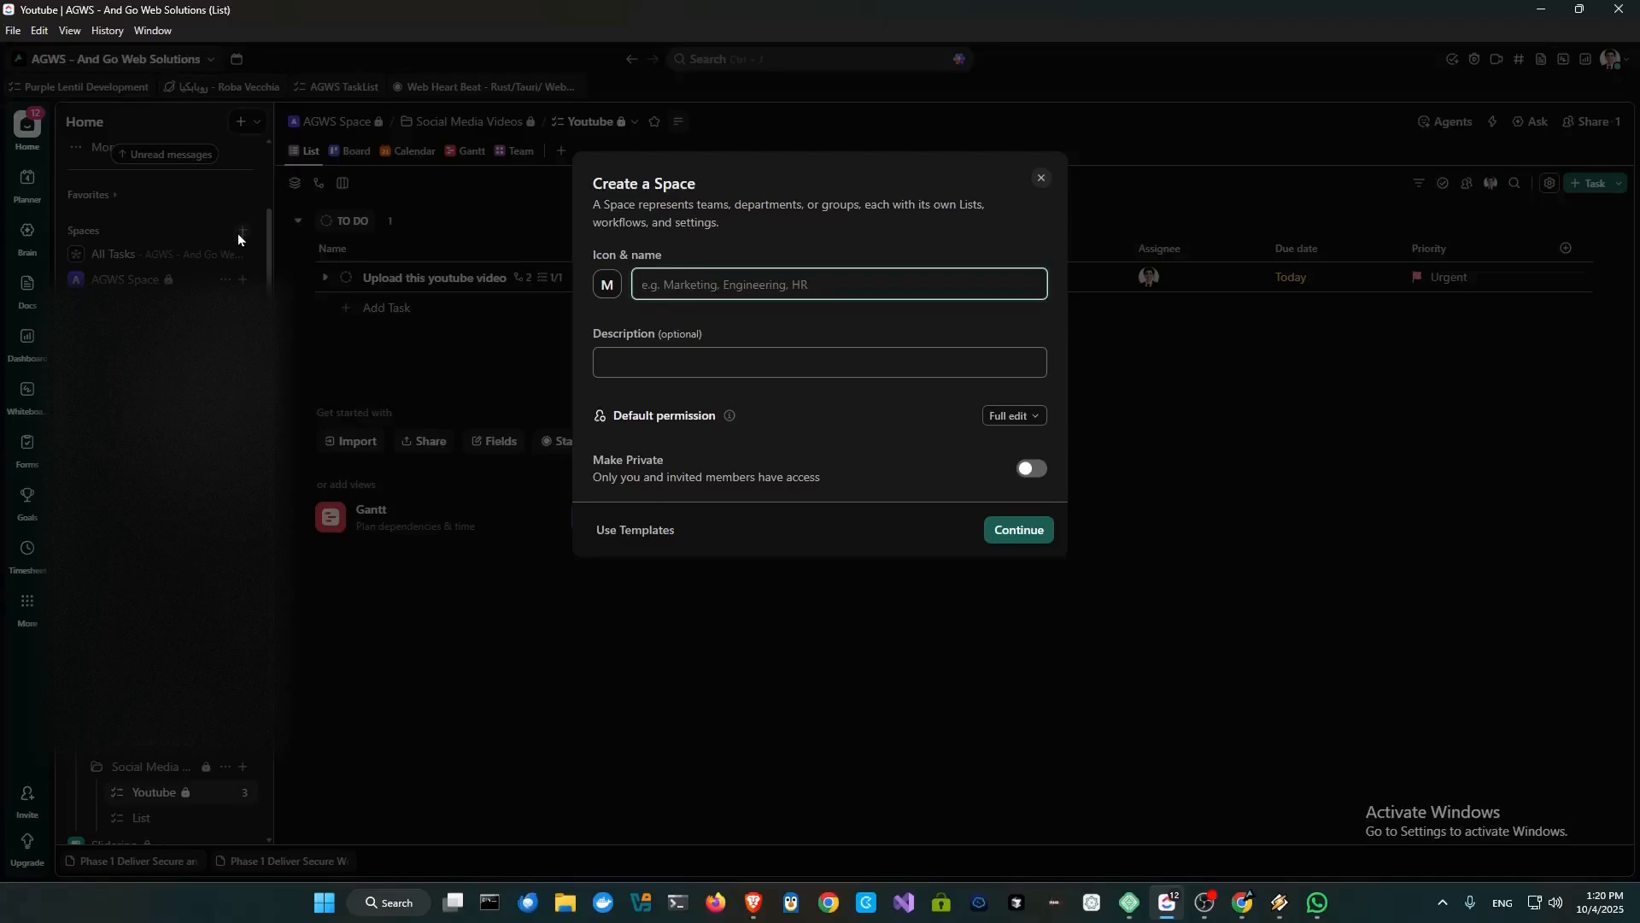
click(705, 366)
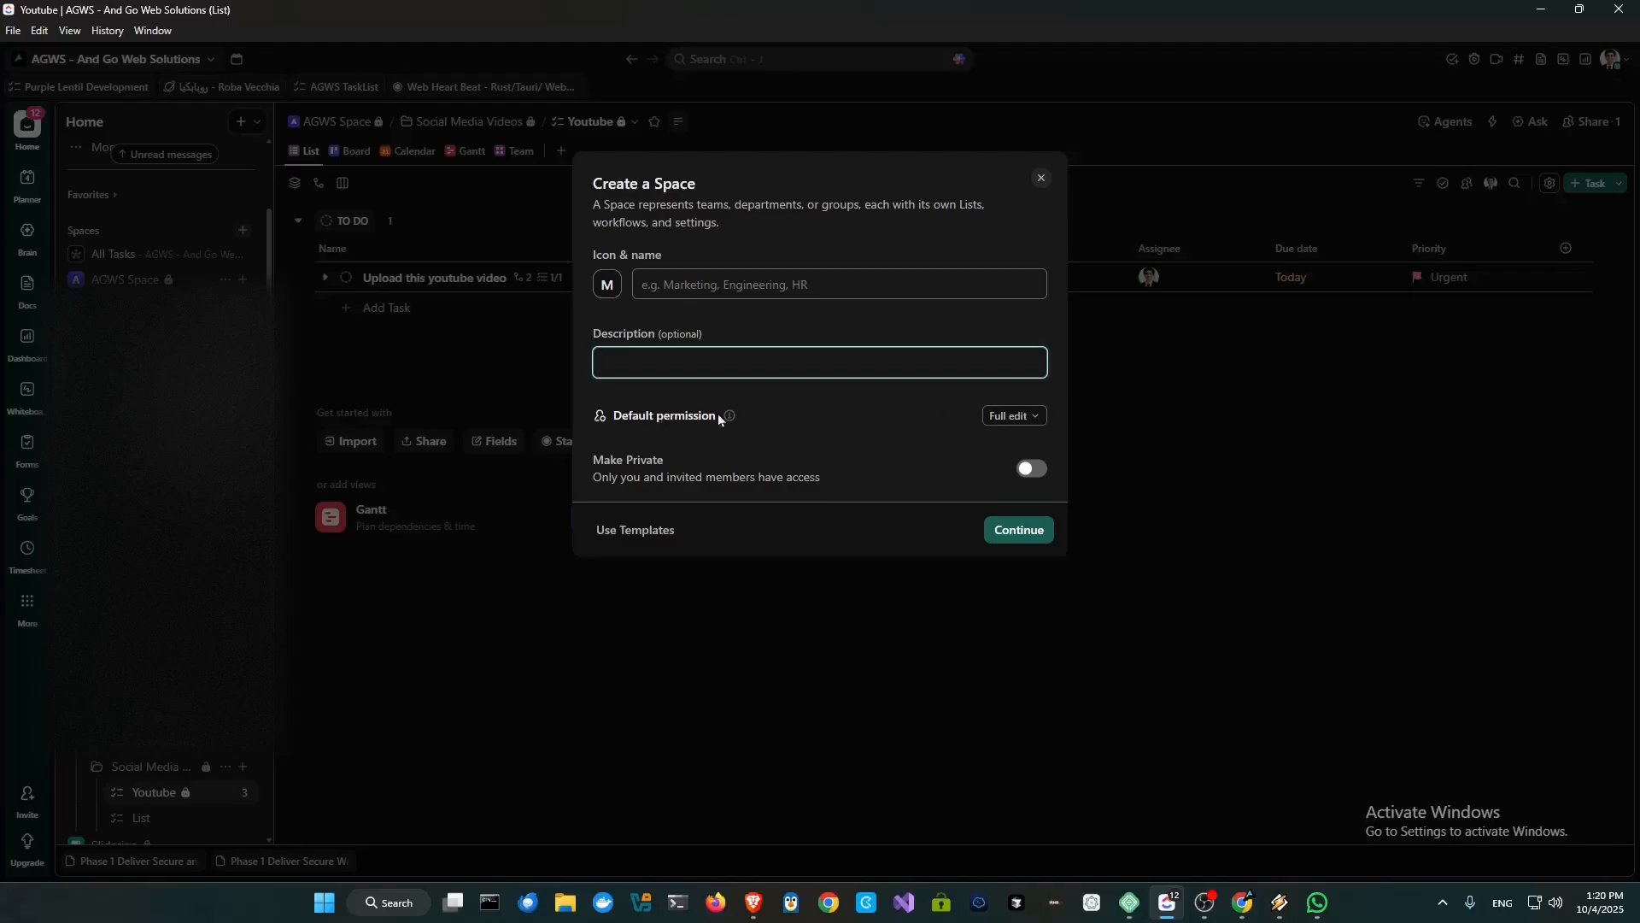
click(1015, 419)
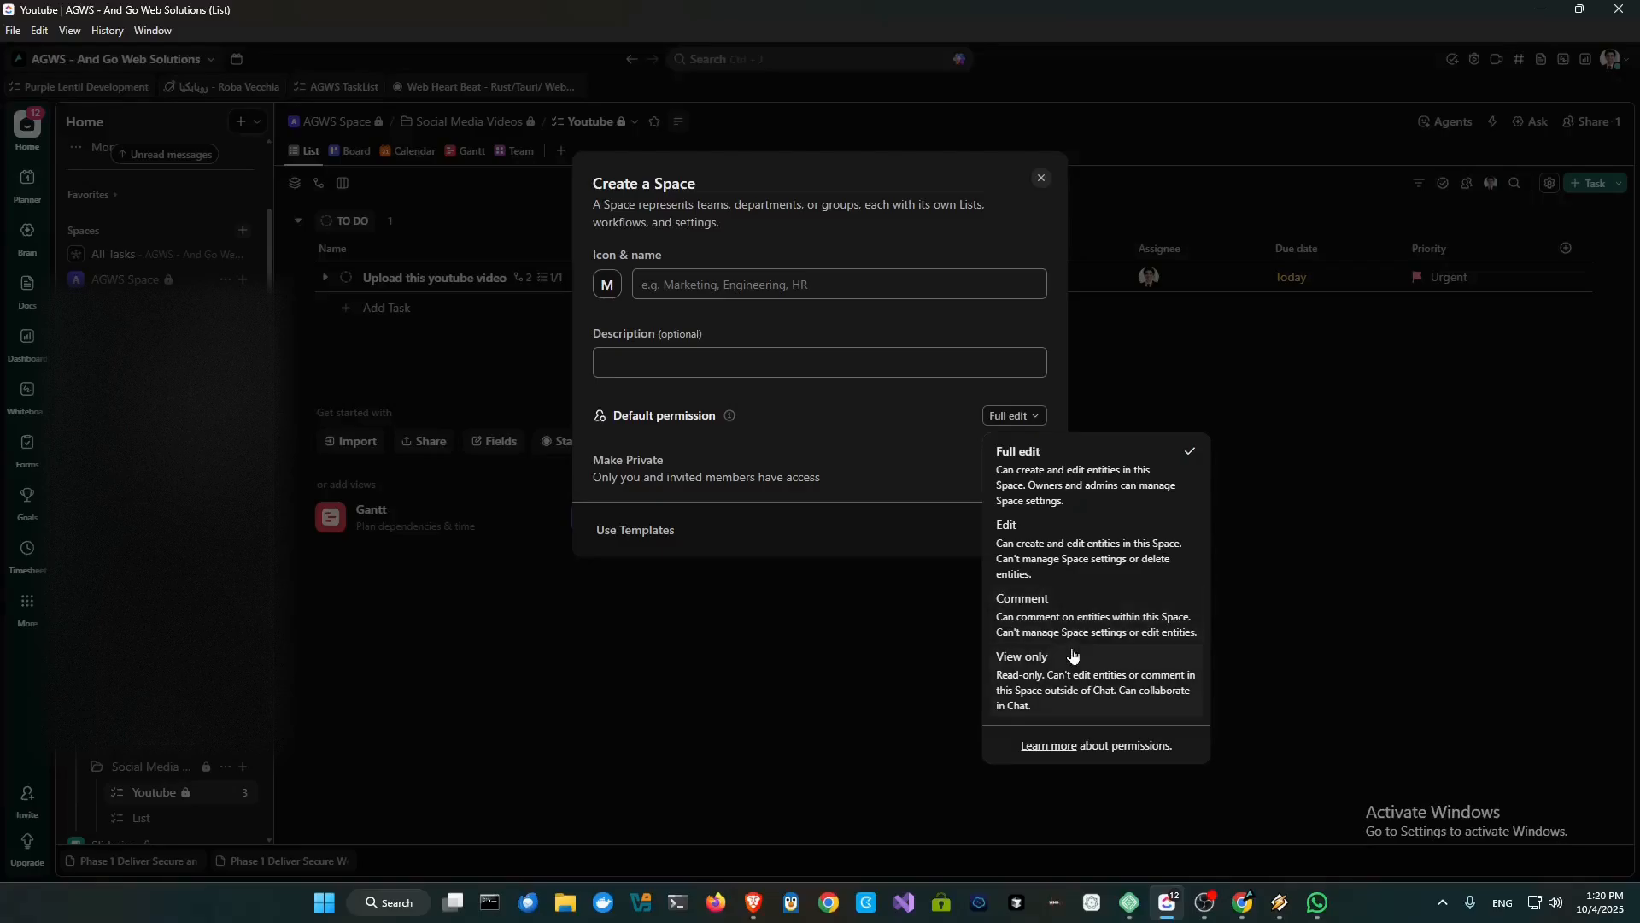
click(885, 425)
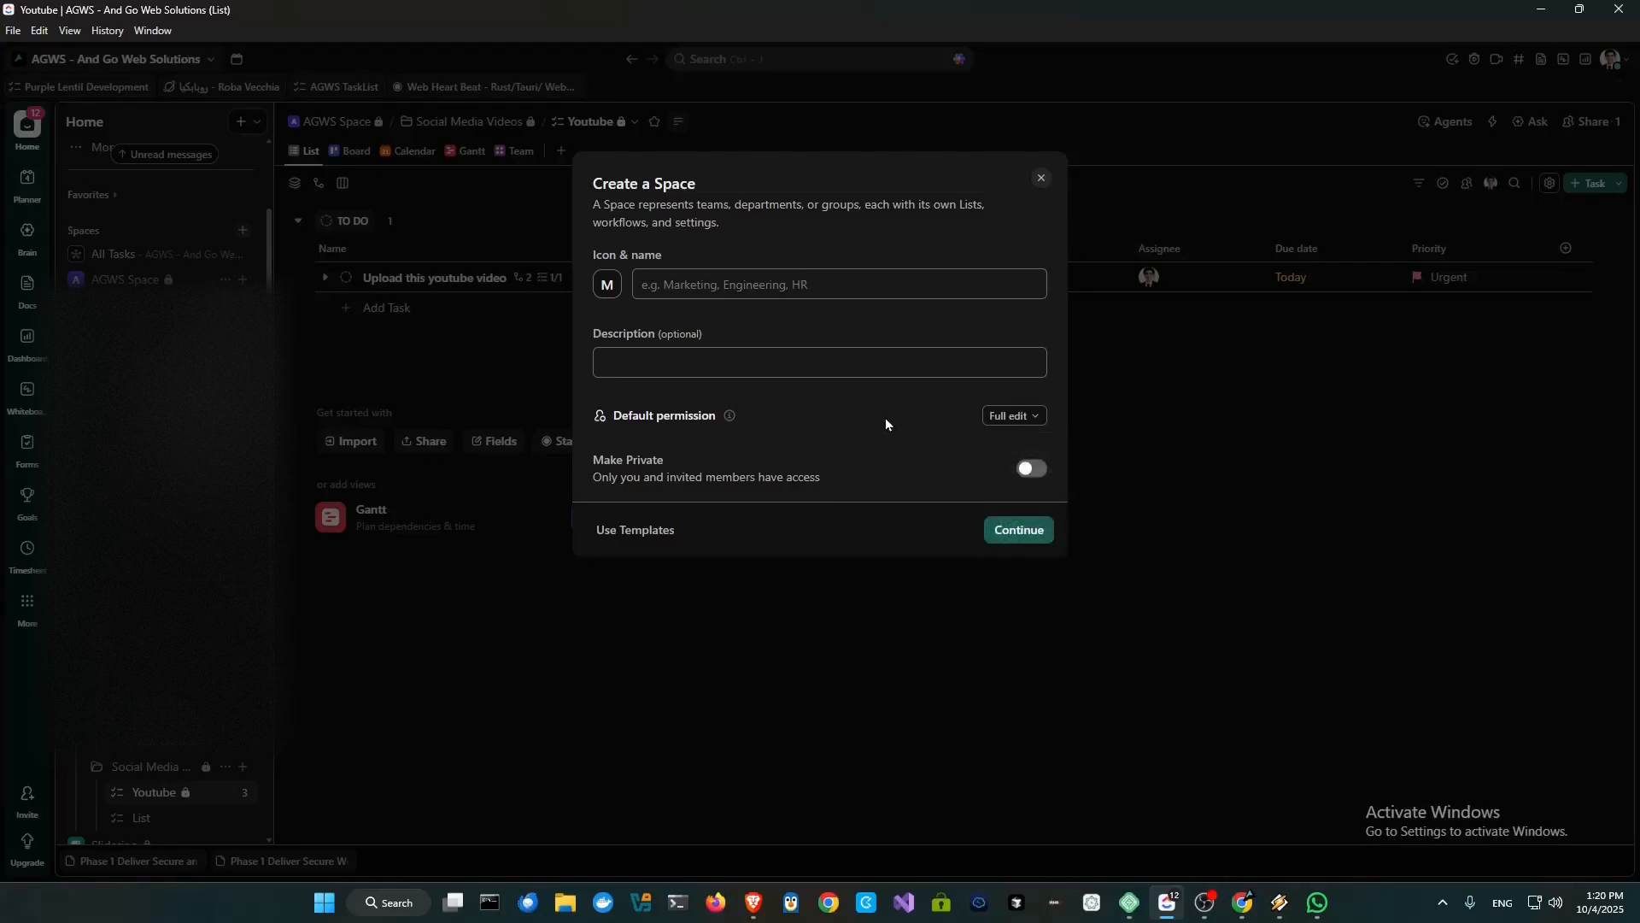
click(1028, 471)
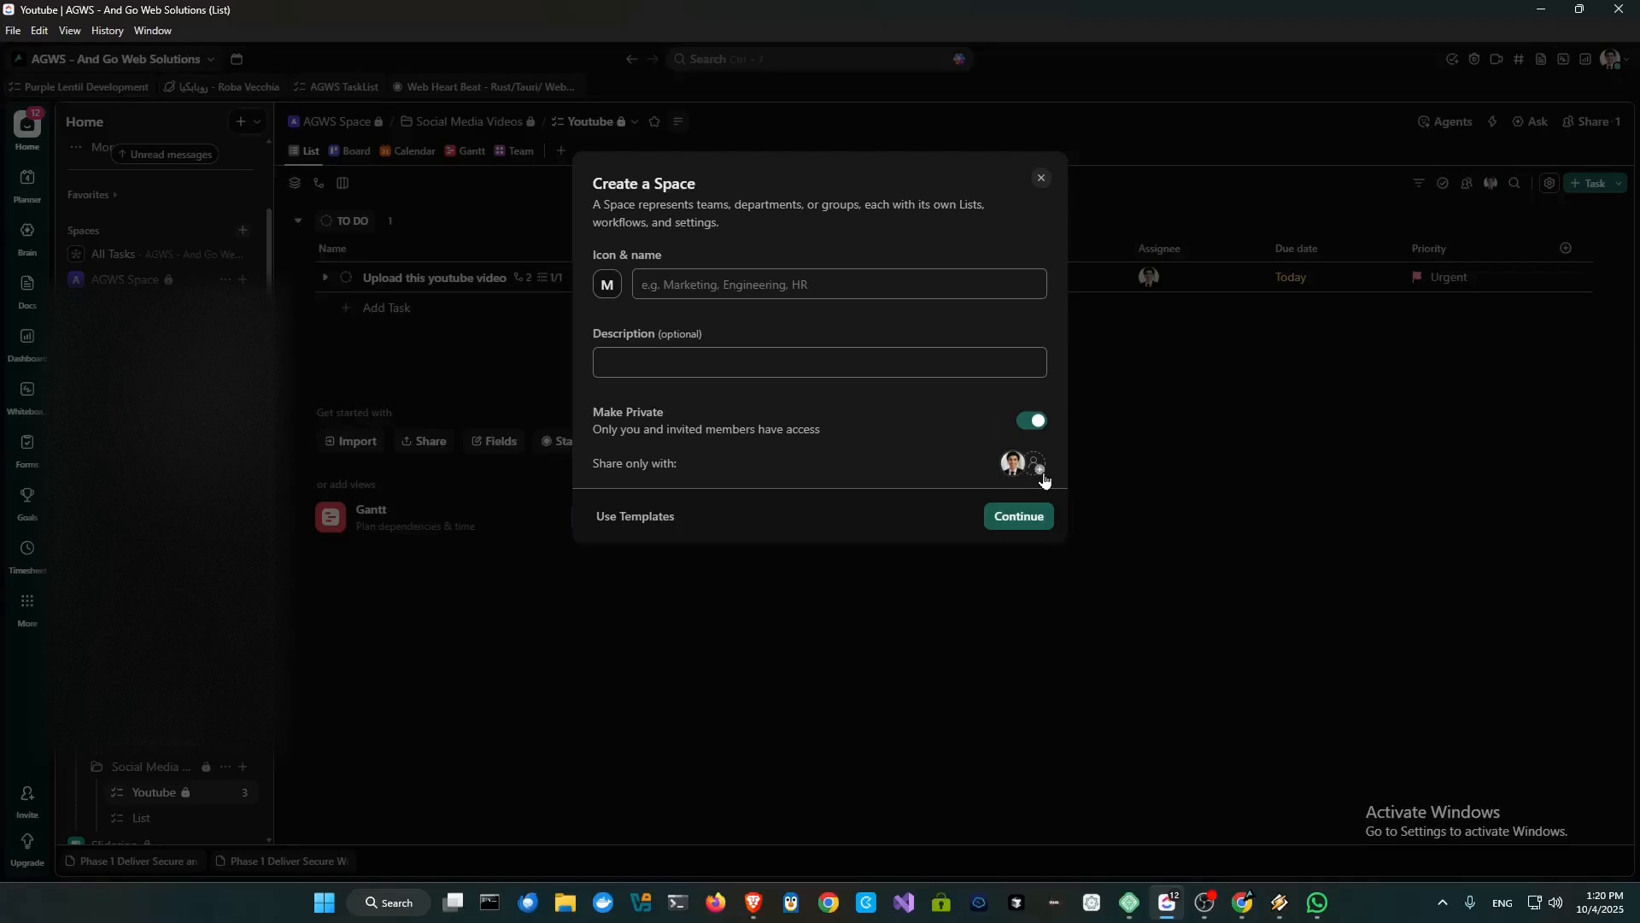
click(1040, 178)
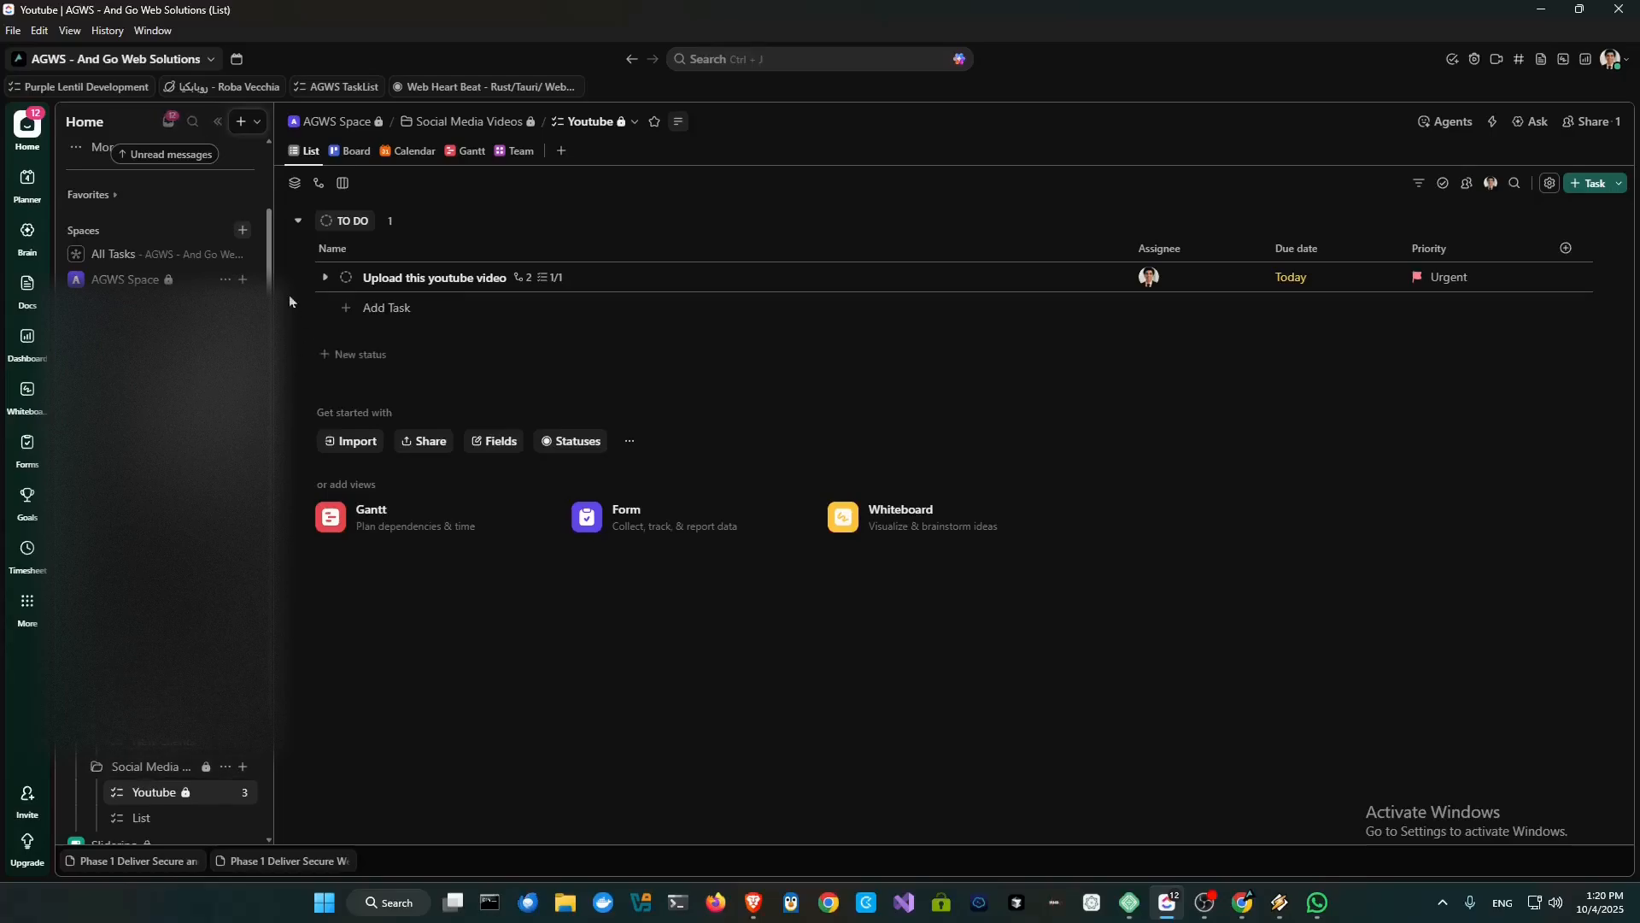
- Create a list named Vimeo Videos with the description "Vimeos Videos" in AGWS Space, dismissing the suggested list settings
click(243, 279)
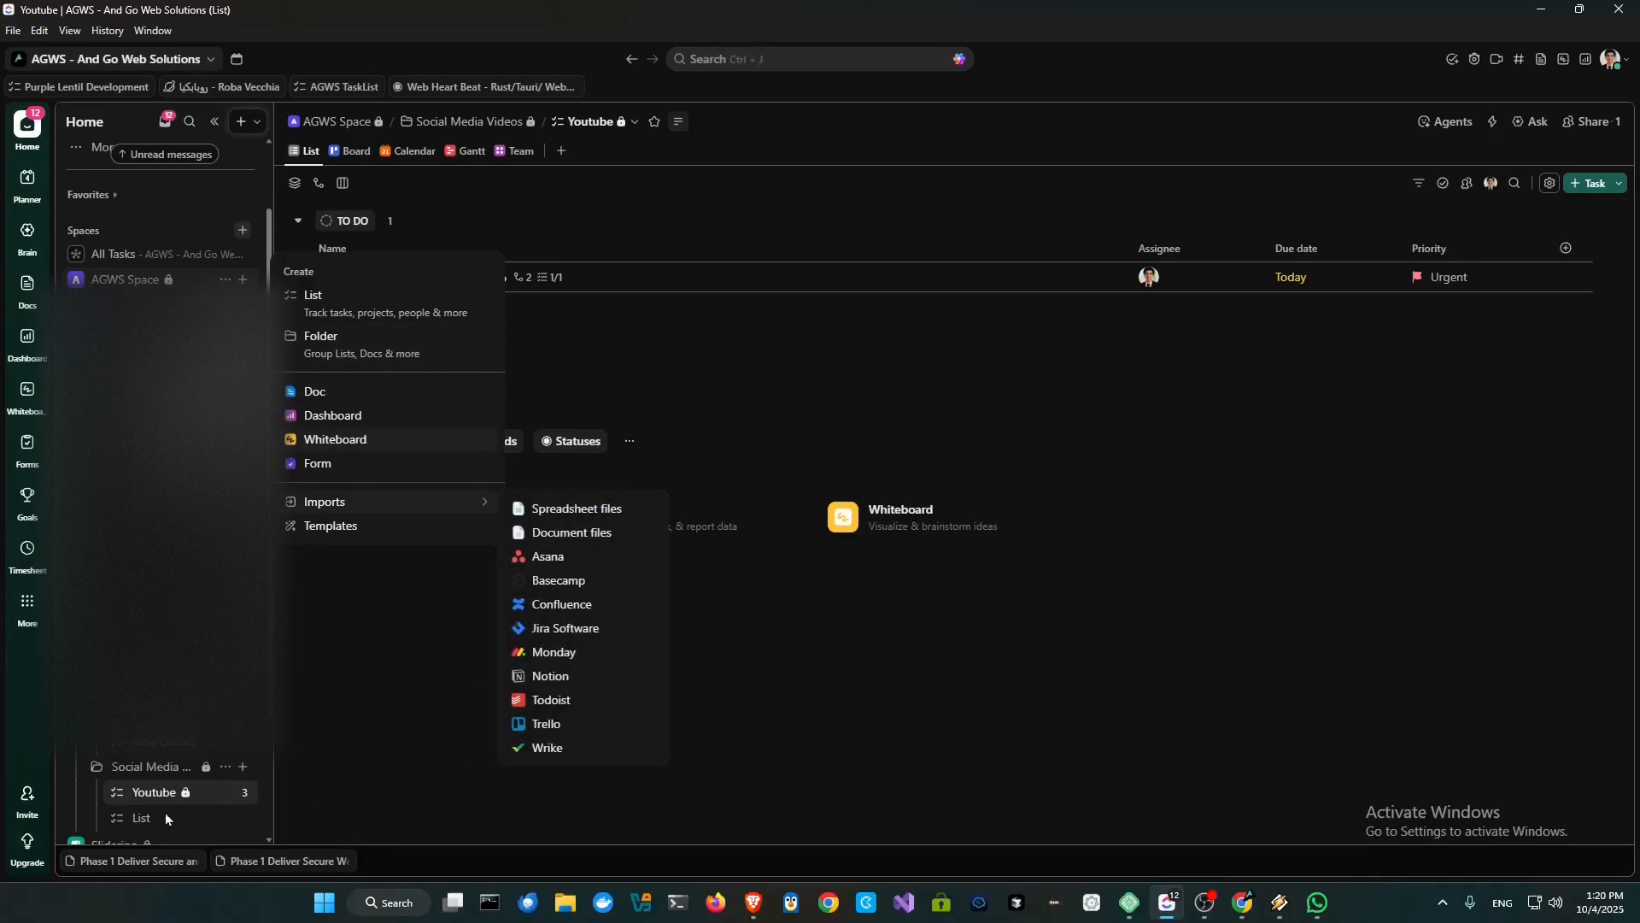
click(335, 316)
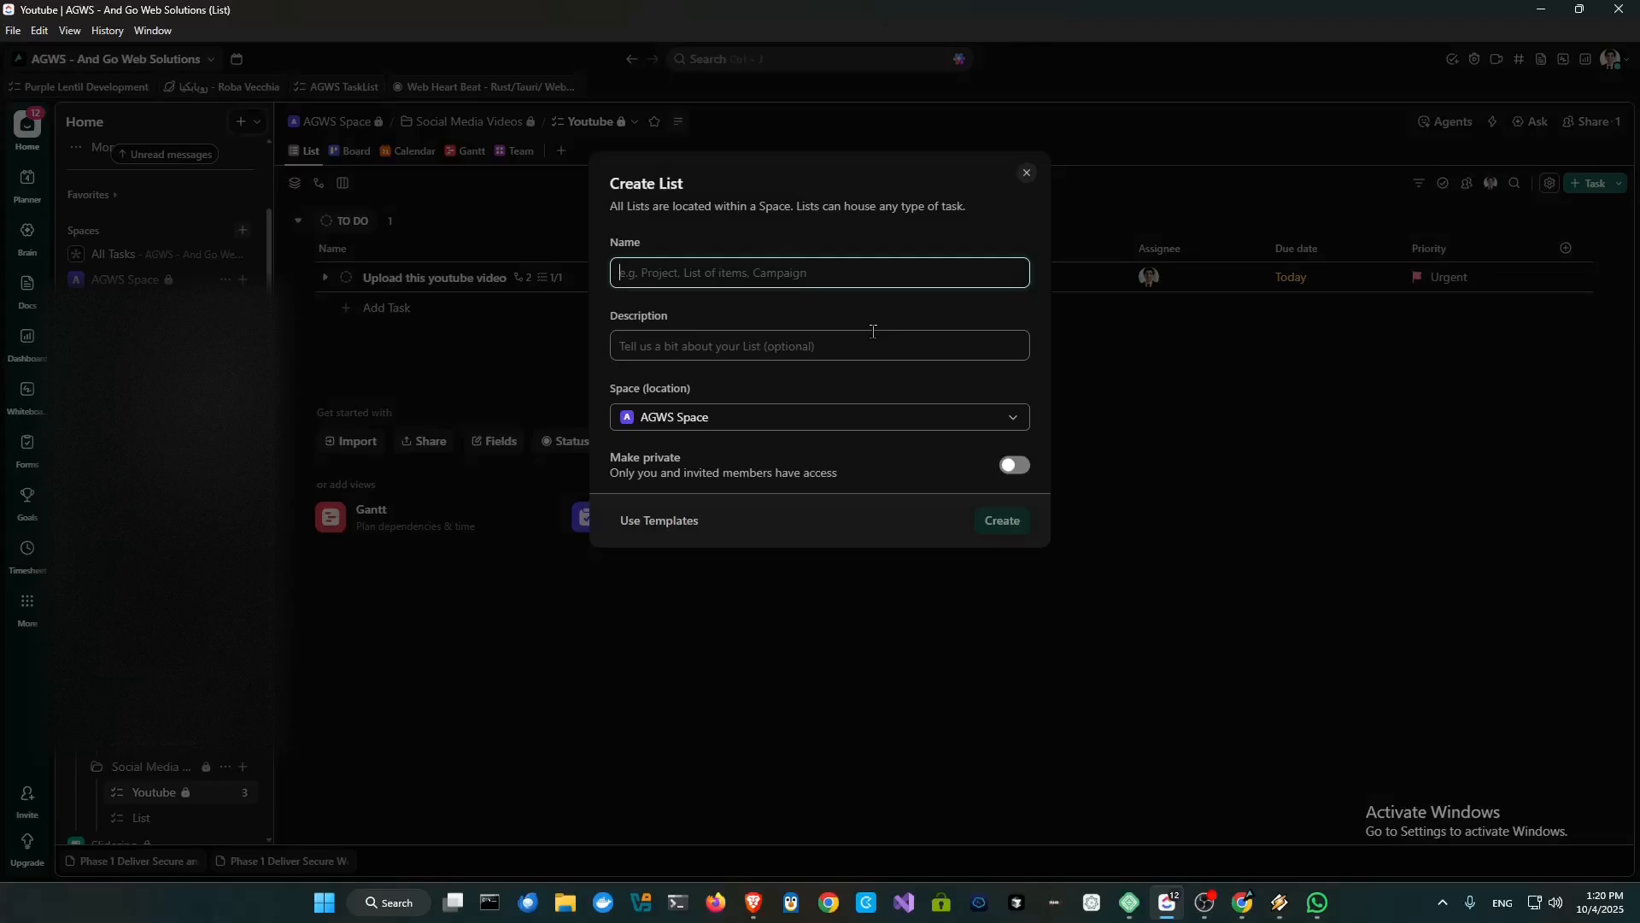
text(Vimeo Videos)
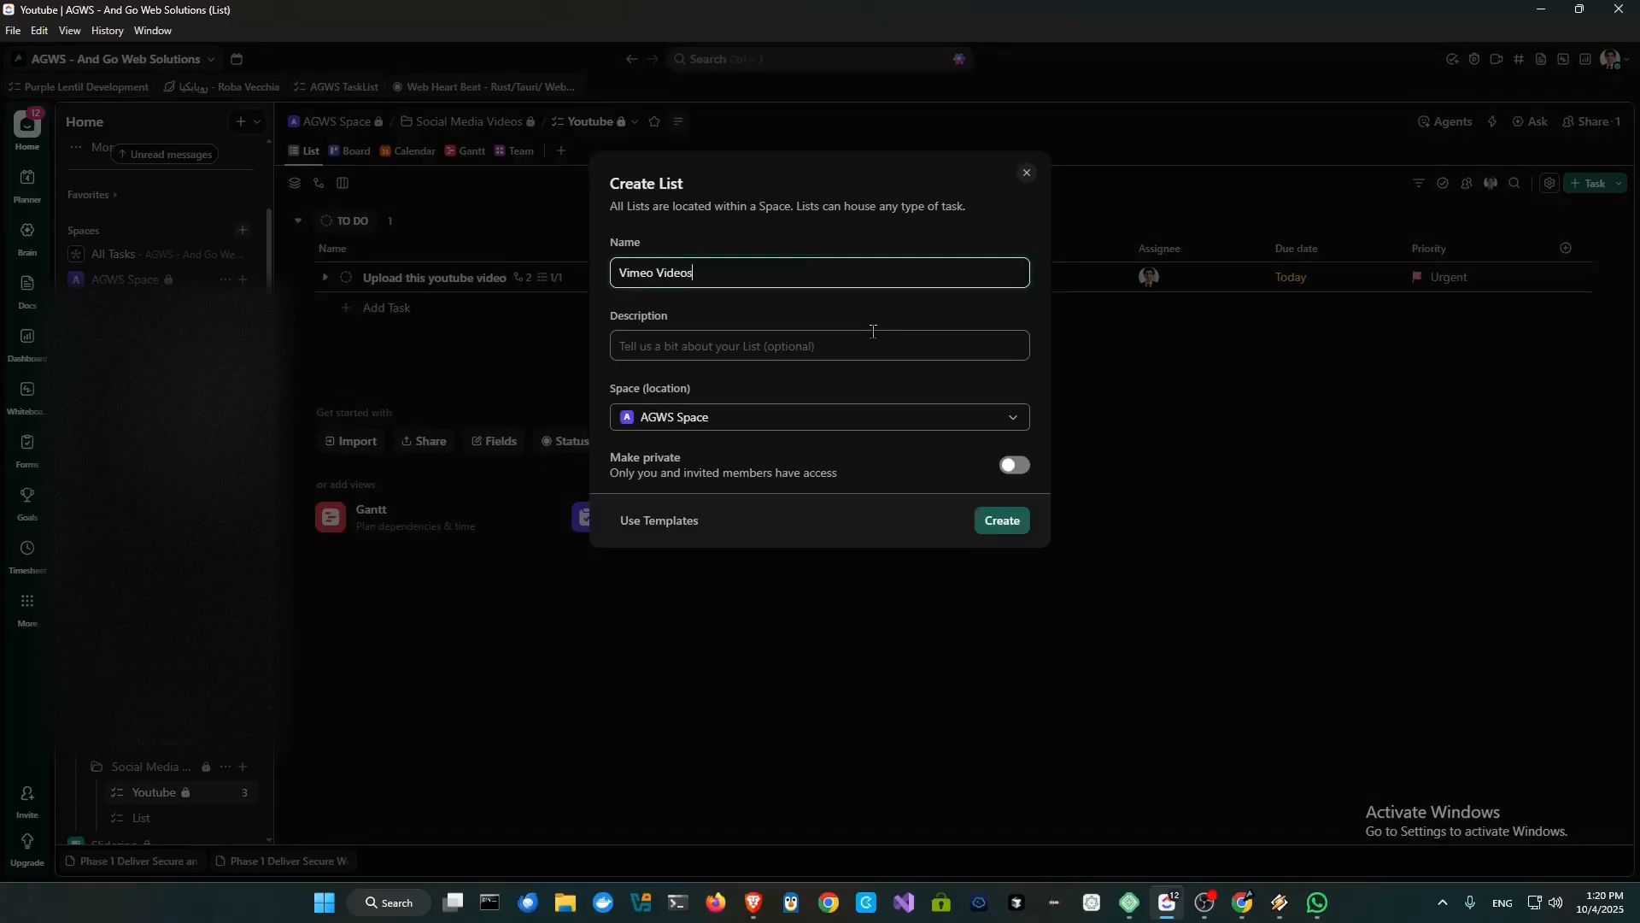
click(874, 331)
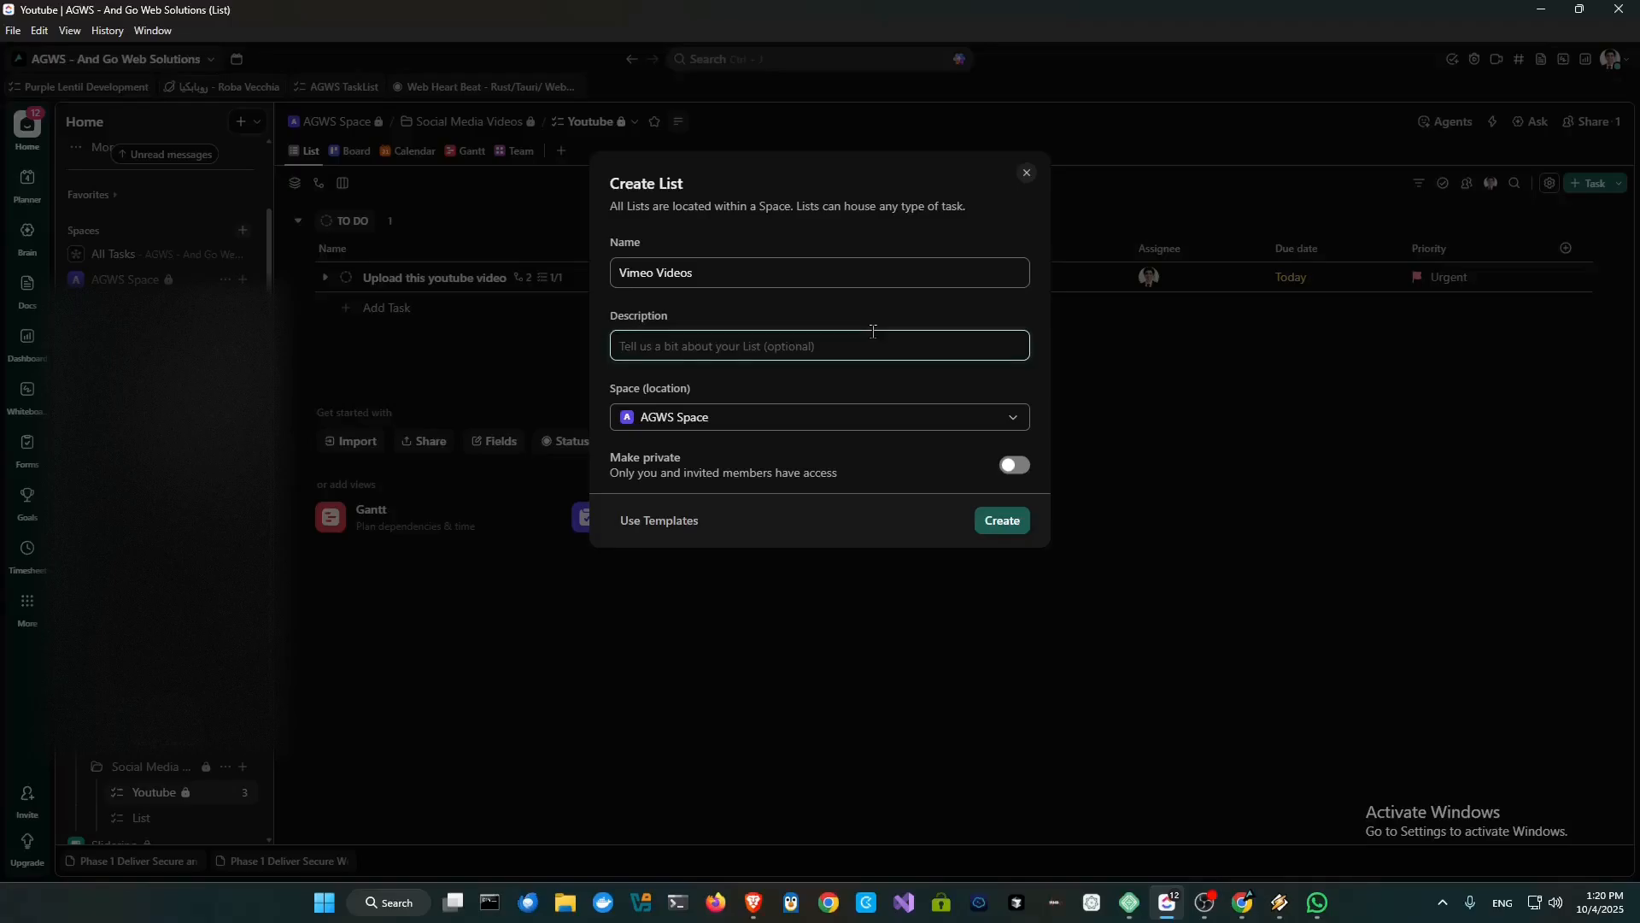
text(Vimeos Videos)
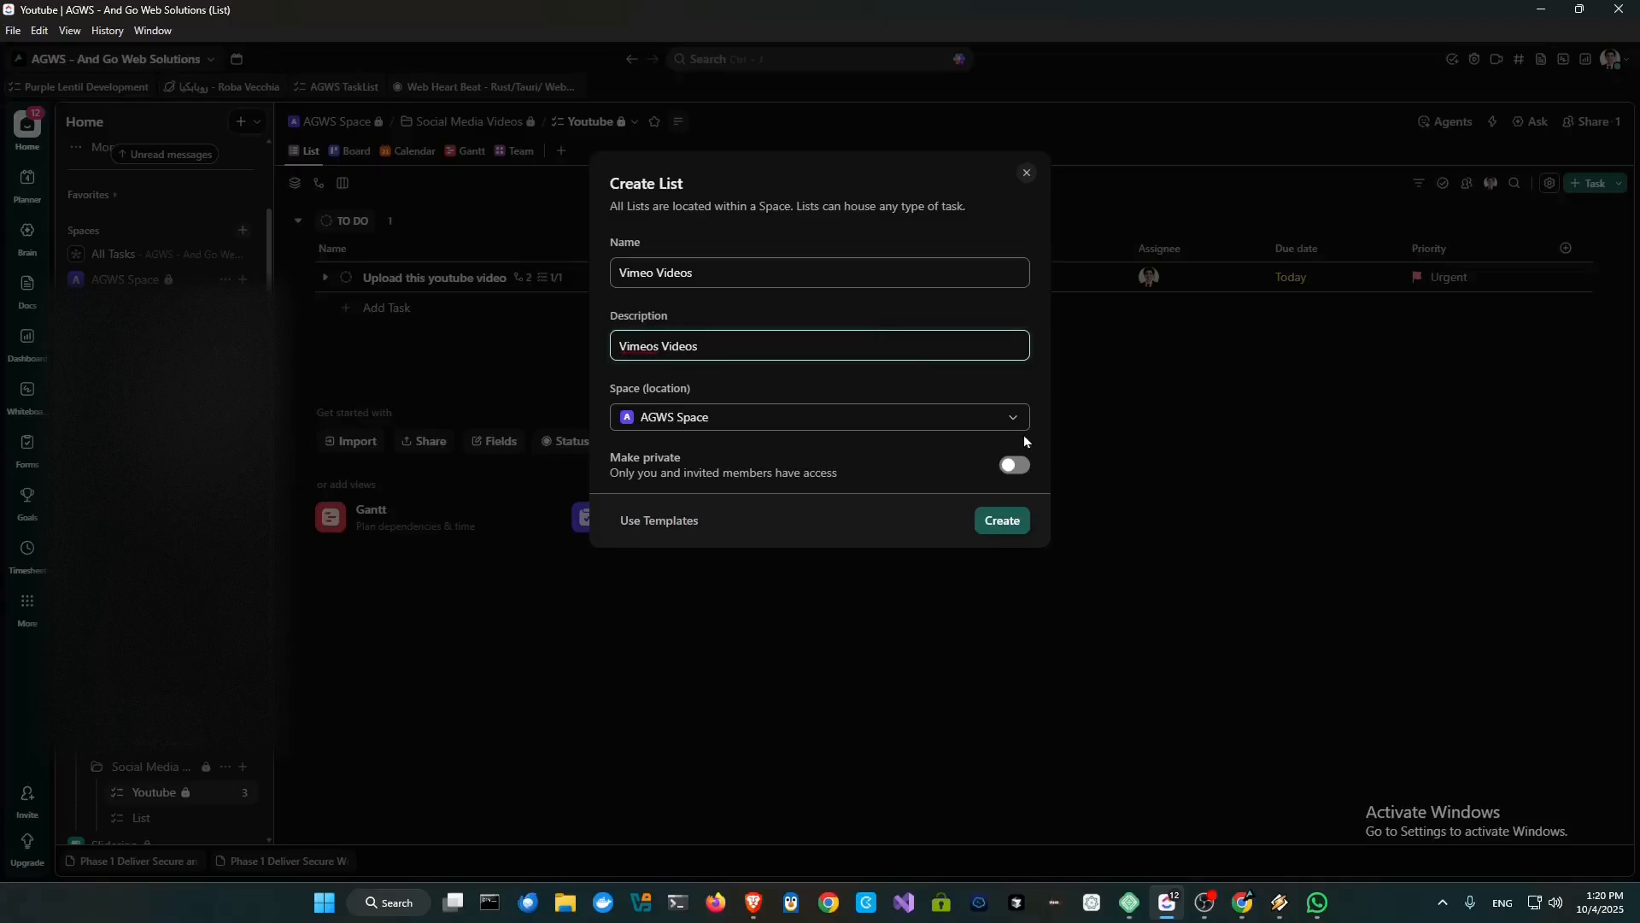
click(994, 522)
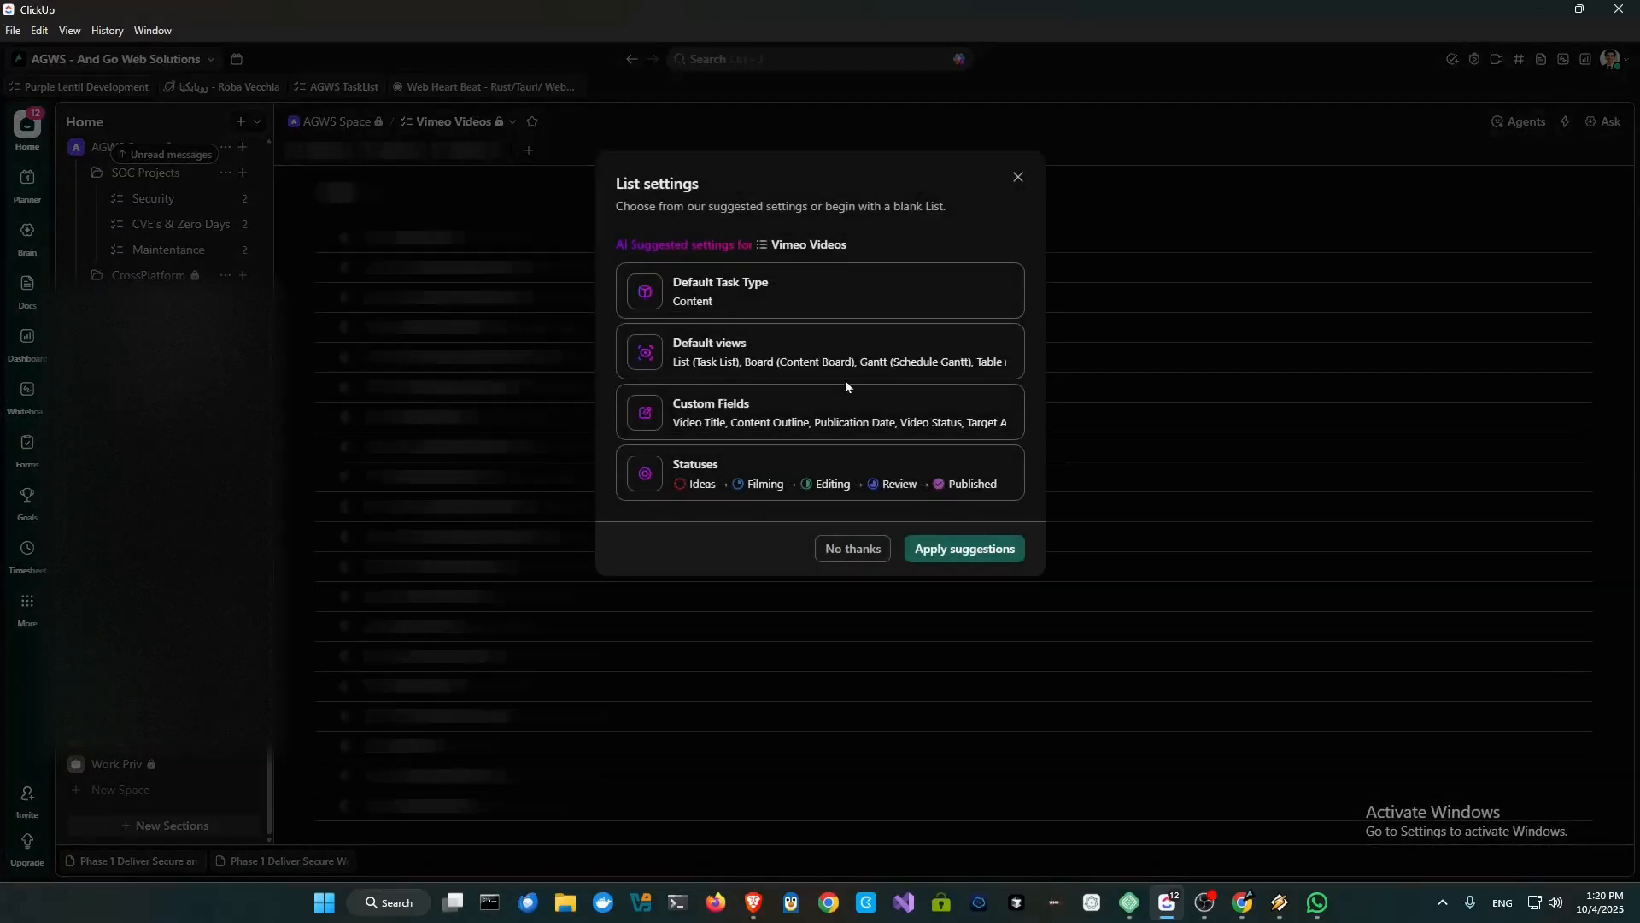
click(1016, 179)
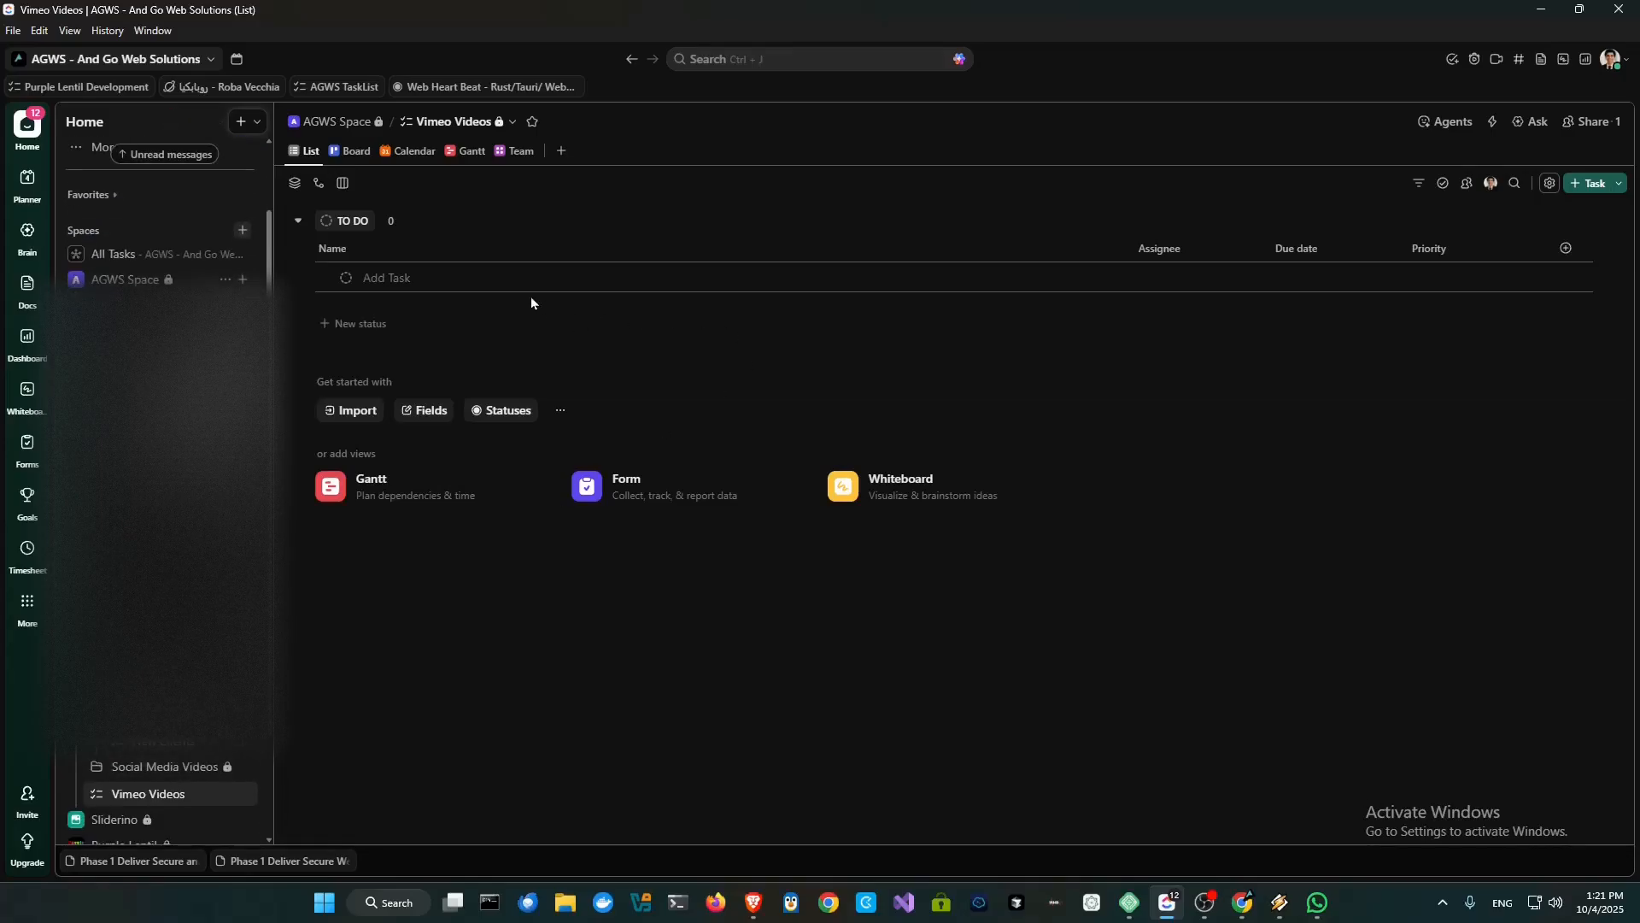
- Add a task named "Upload a video to or vimeo" to the Vimeo Videos list
click(377, 275)
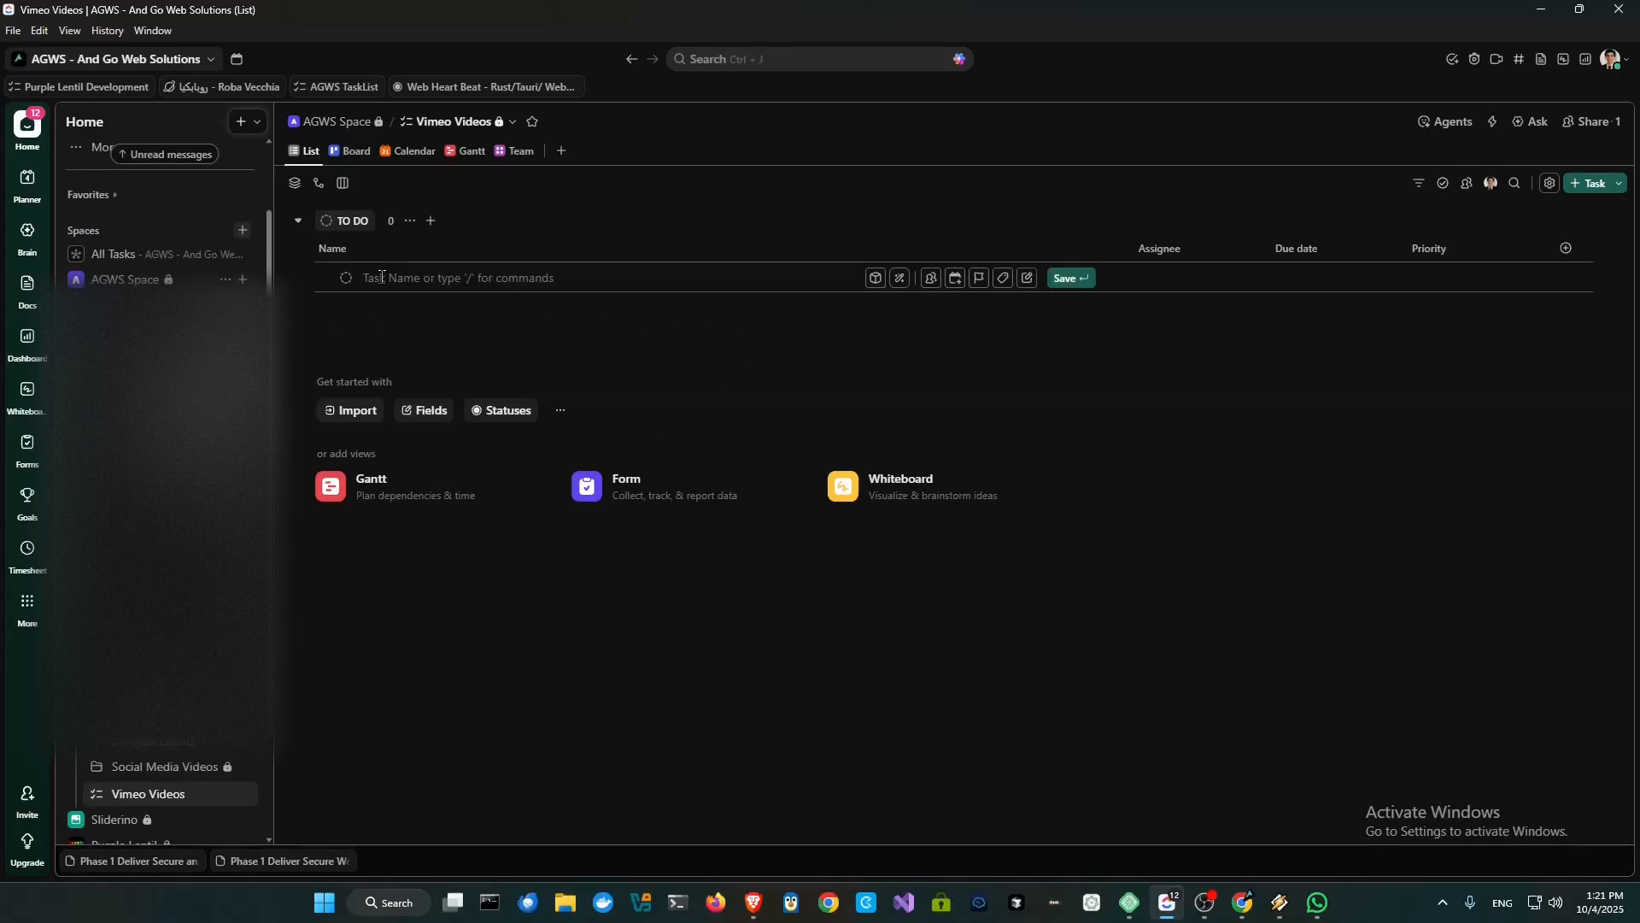
text(Upload aviud)
key(BackSpace)
key(BackSpace)
key(BackSpace)
key(BackSpace)
text(video to youtube or viem)
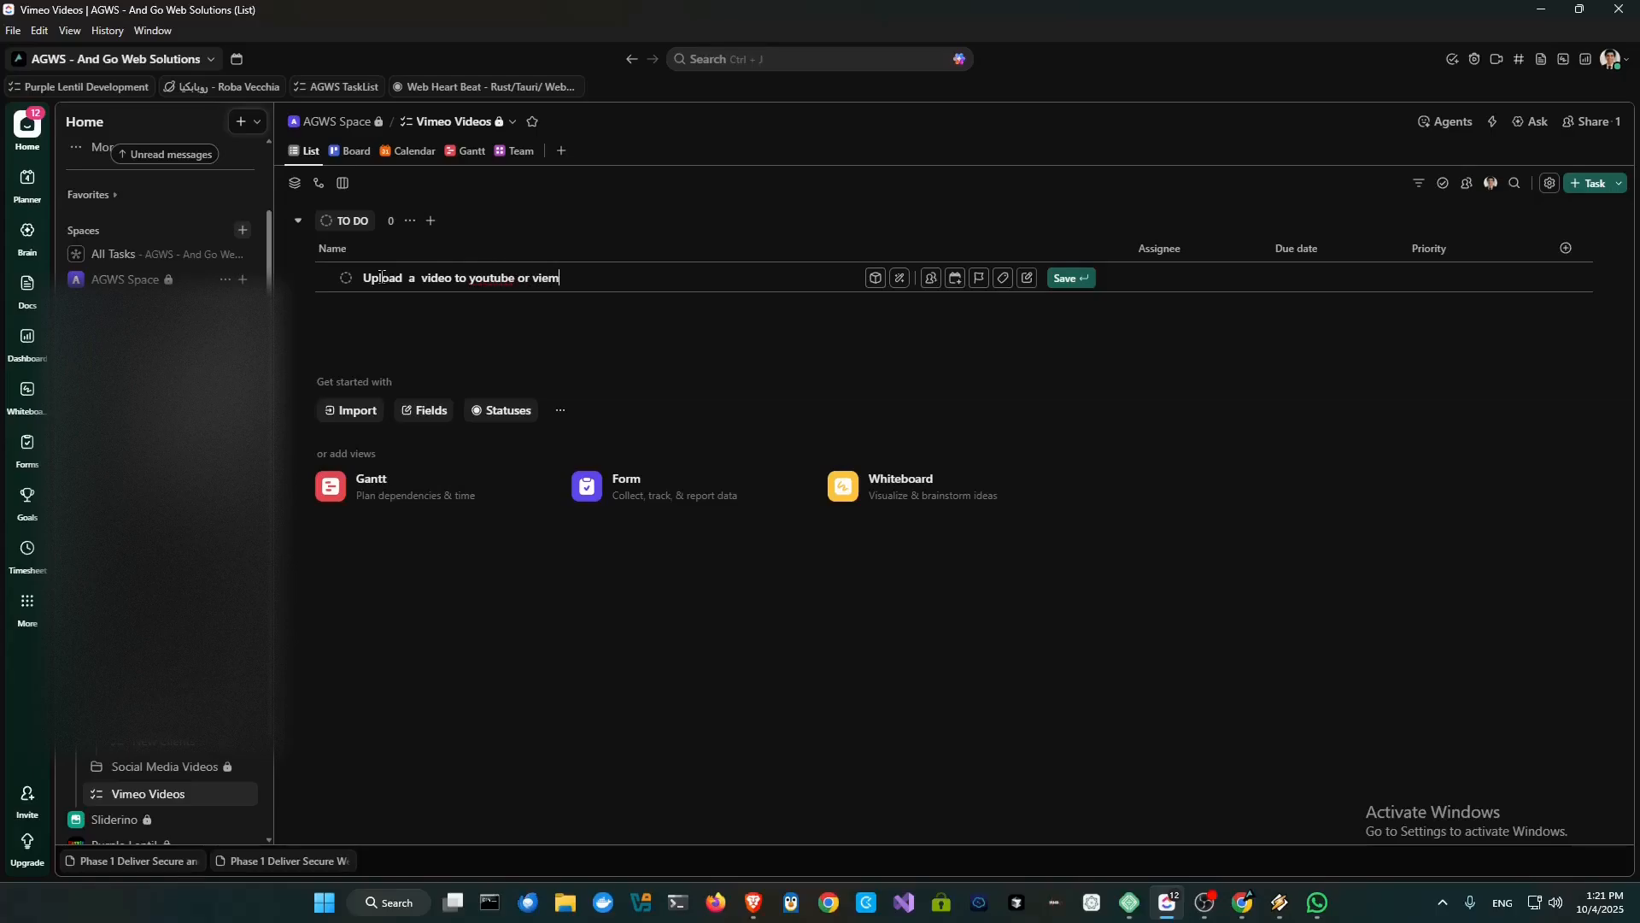
text(o)
key(Left)
key(BackSpace)
key(BackSpace)
key(BackSpace)
key(BackSpace)
key(BackSpace)
key(BackSpace)
key(BackSpace)
key(BackSpace)
key(BackSpace)
key(Right)
text(e)
key(Return)
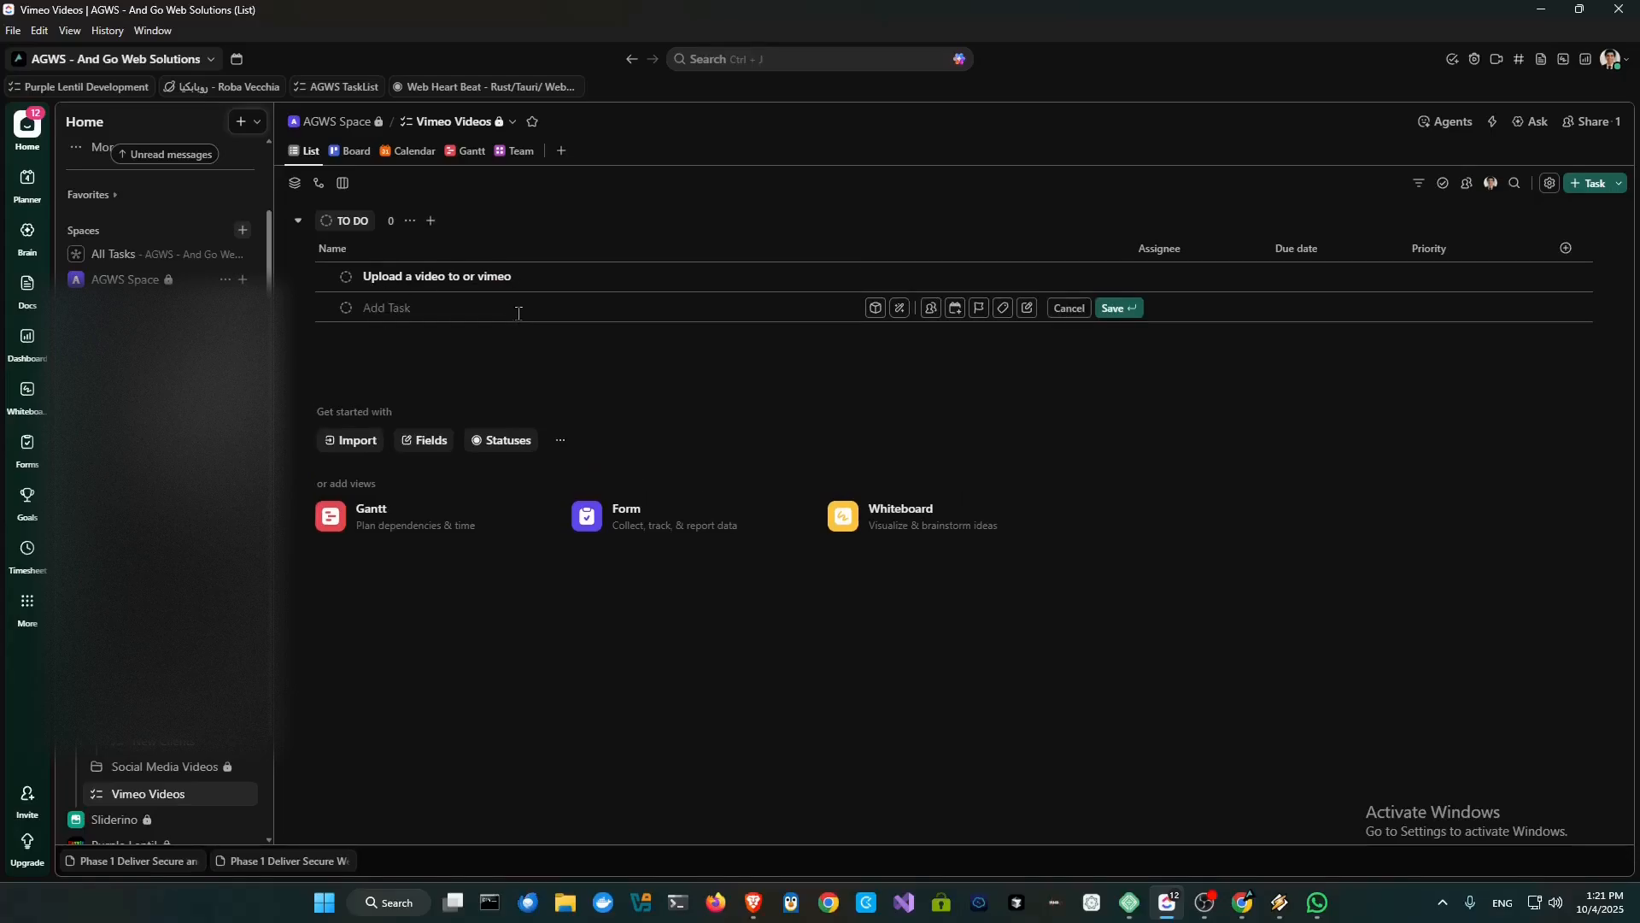
- Assign the new task to the account owner and set its due date to October 4, 2025
click(1175, 288)
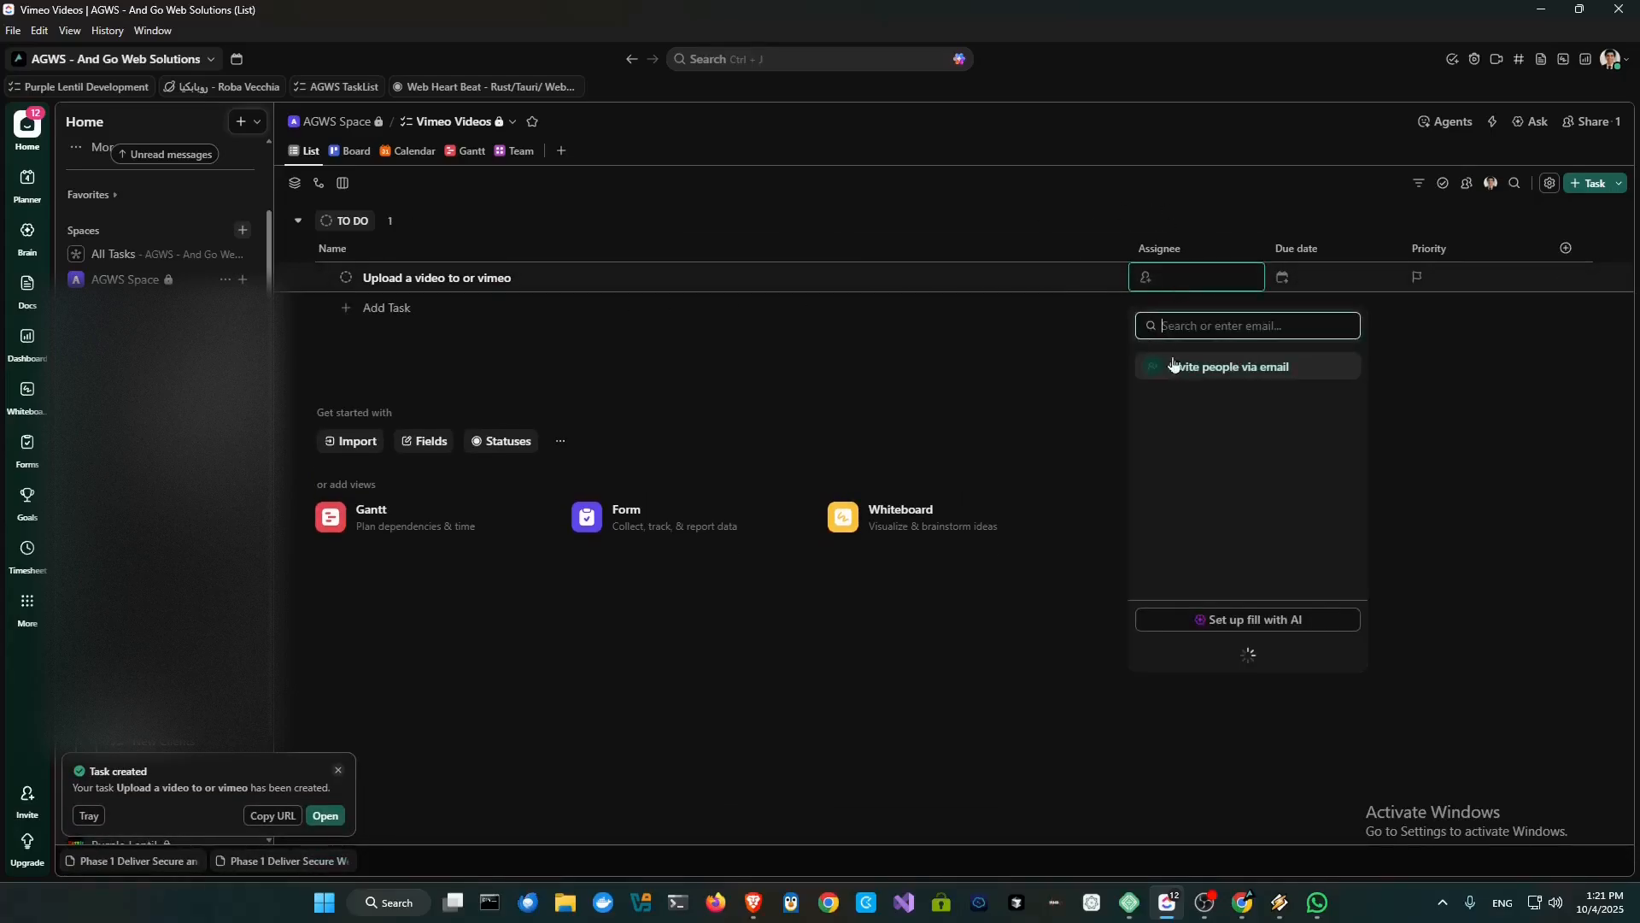
click(1234, 369)
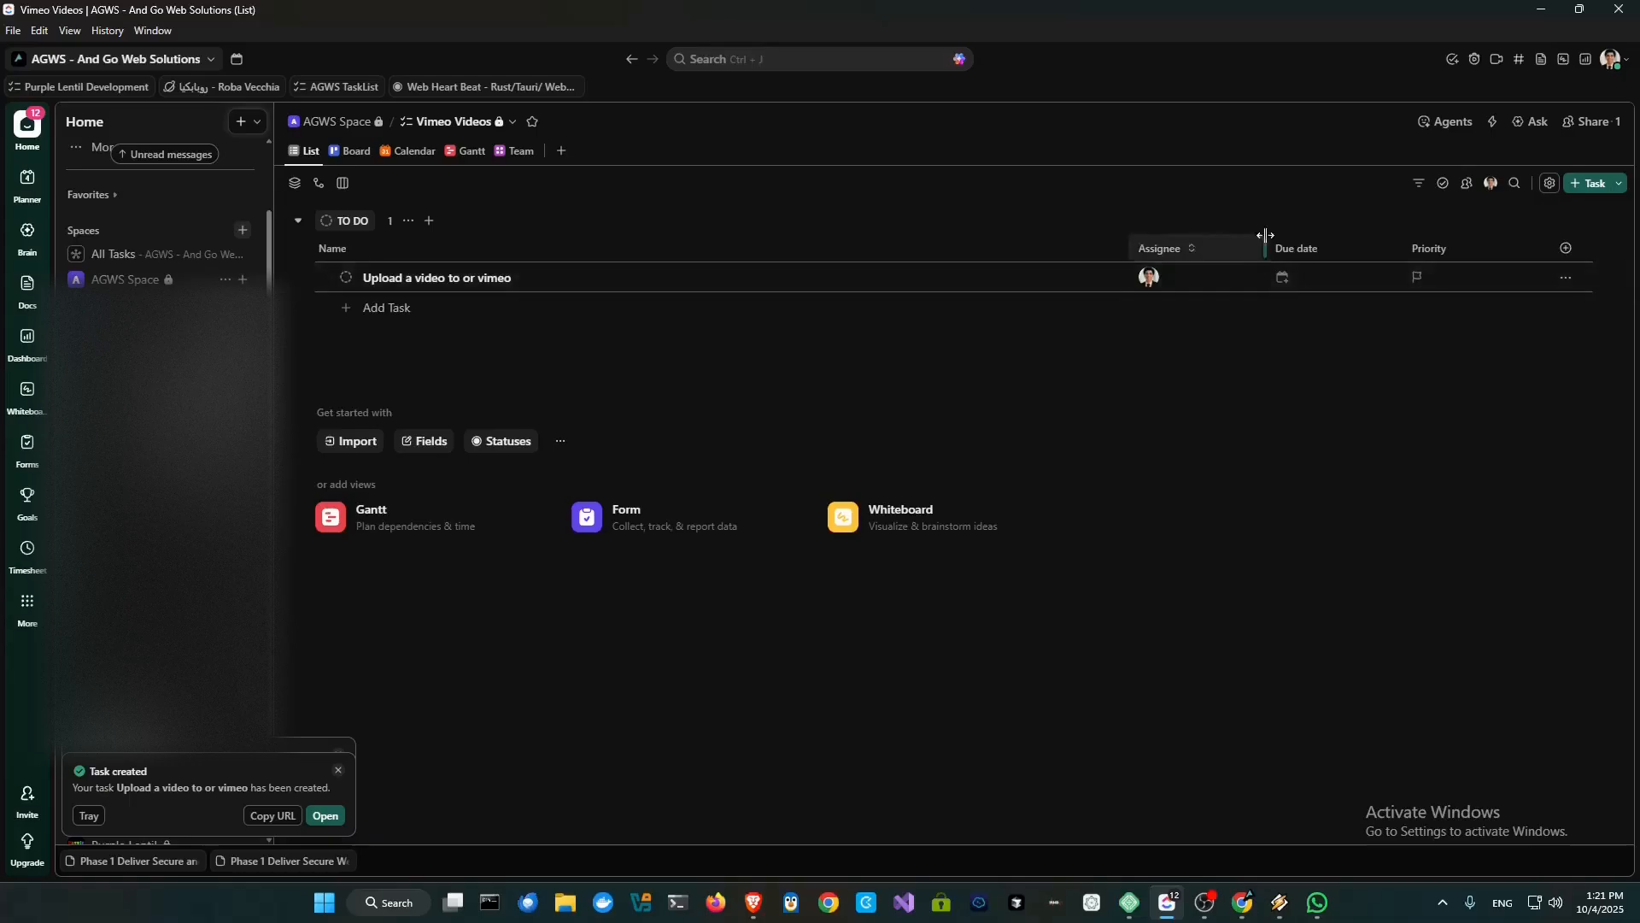
click(1325, 285)
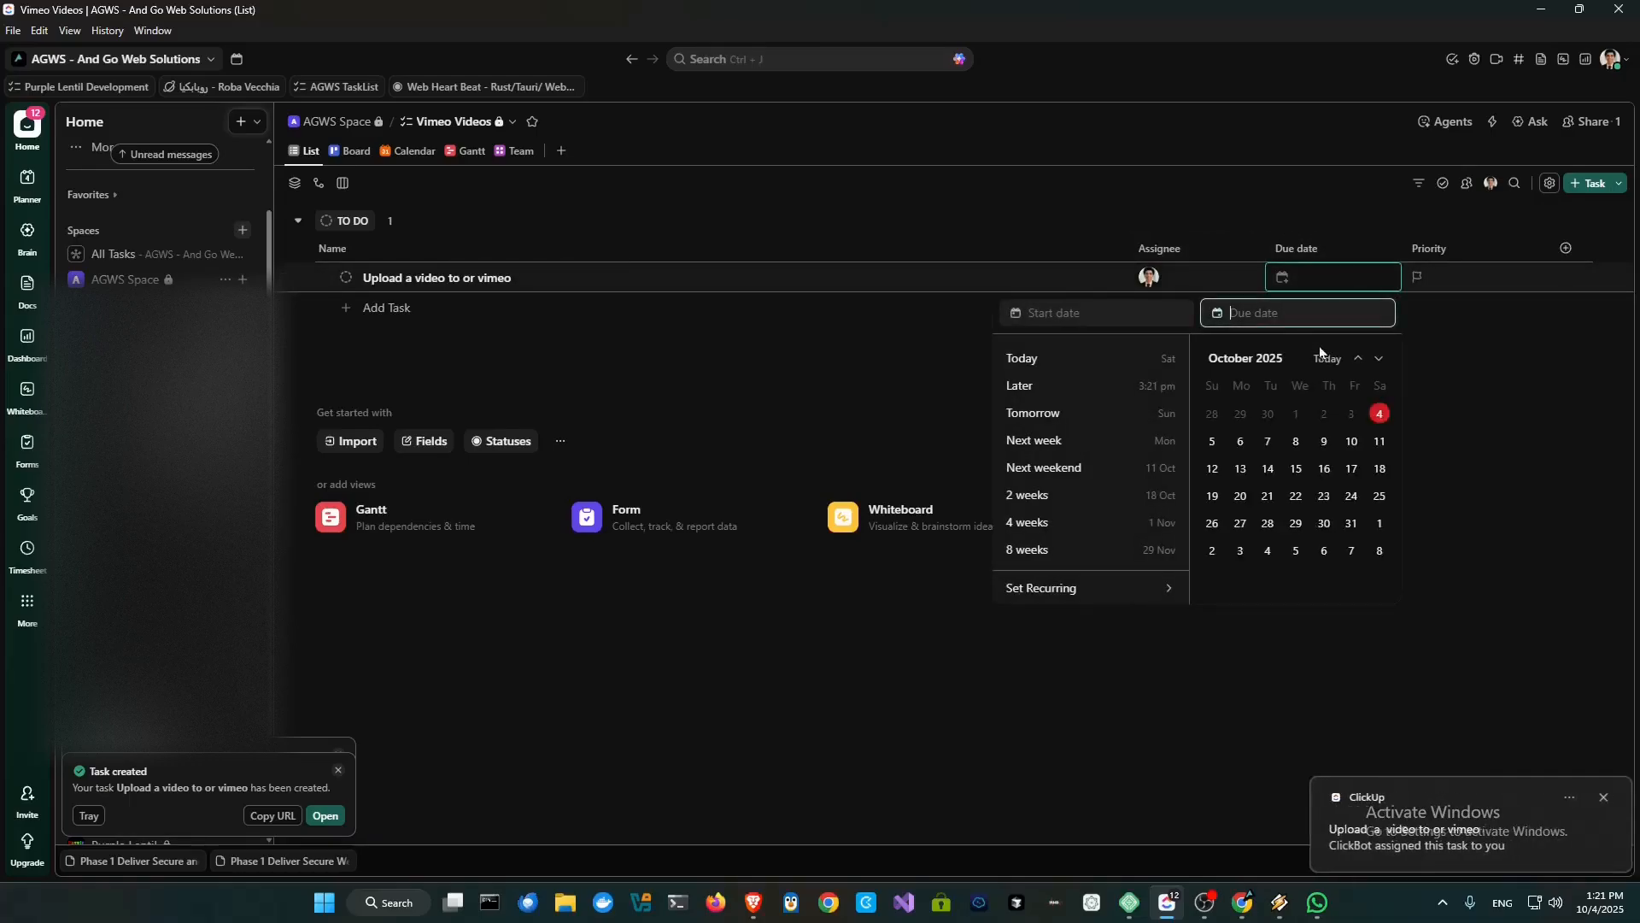
click(1379, 414)
- Set the priority of the video upload task to Urgent
click(1439, 284)
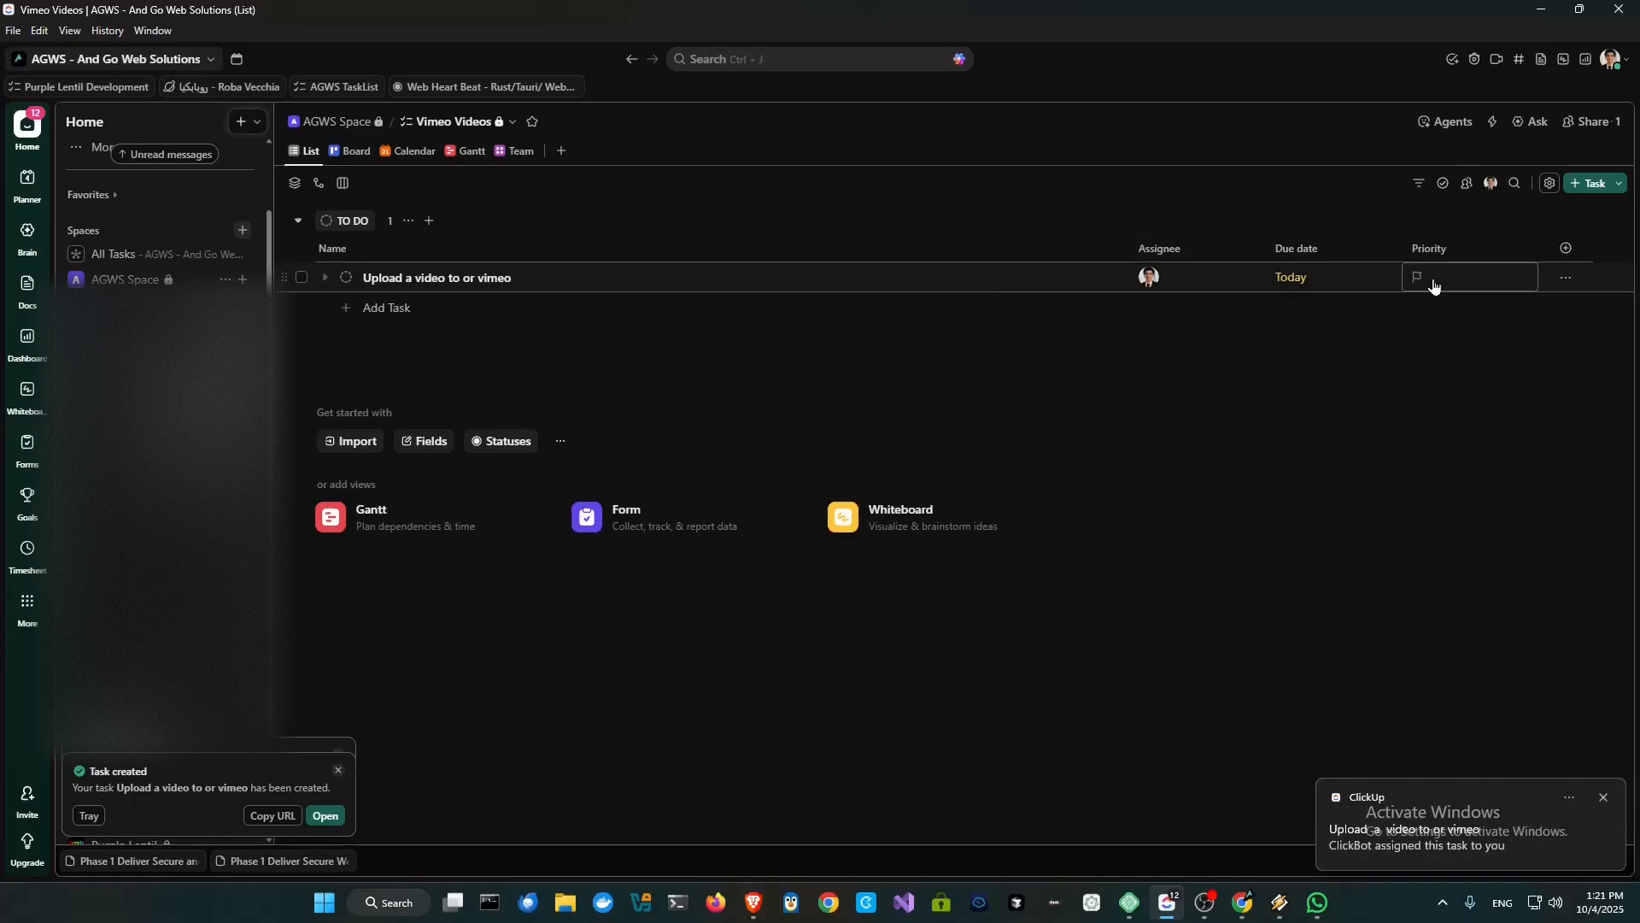
click(1432, 286)
click(1462, 343)
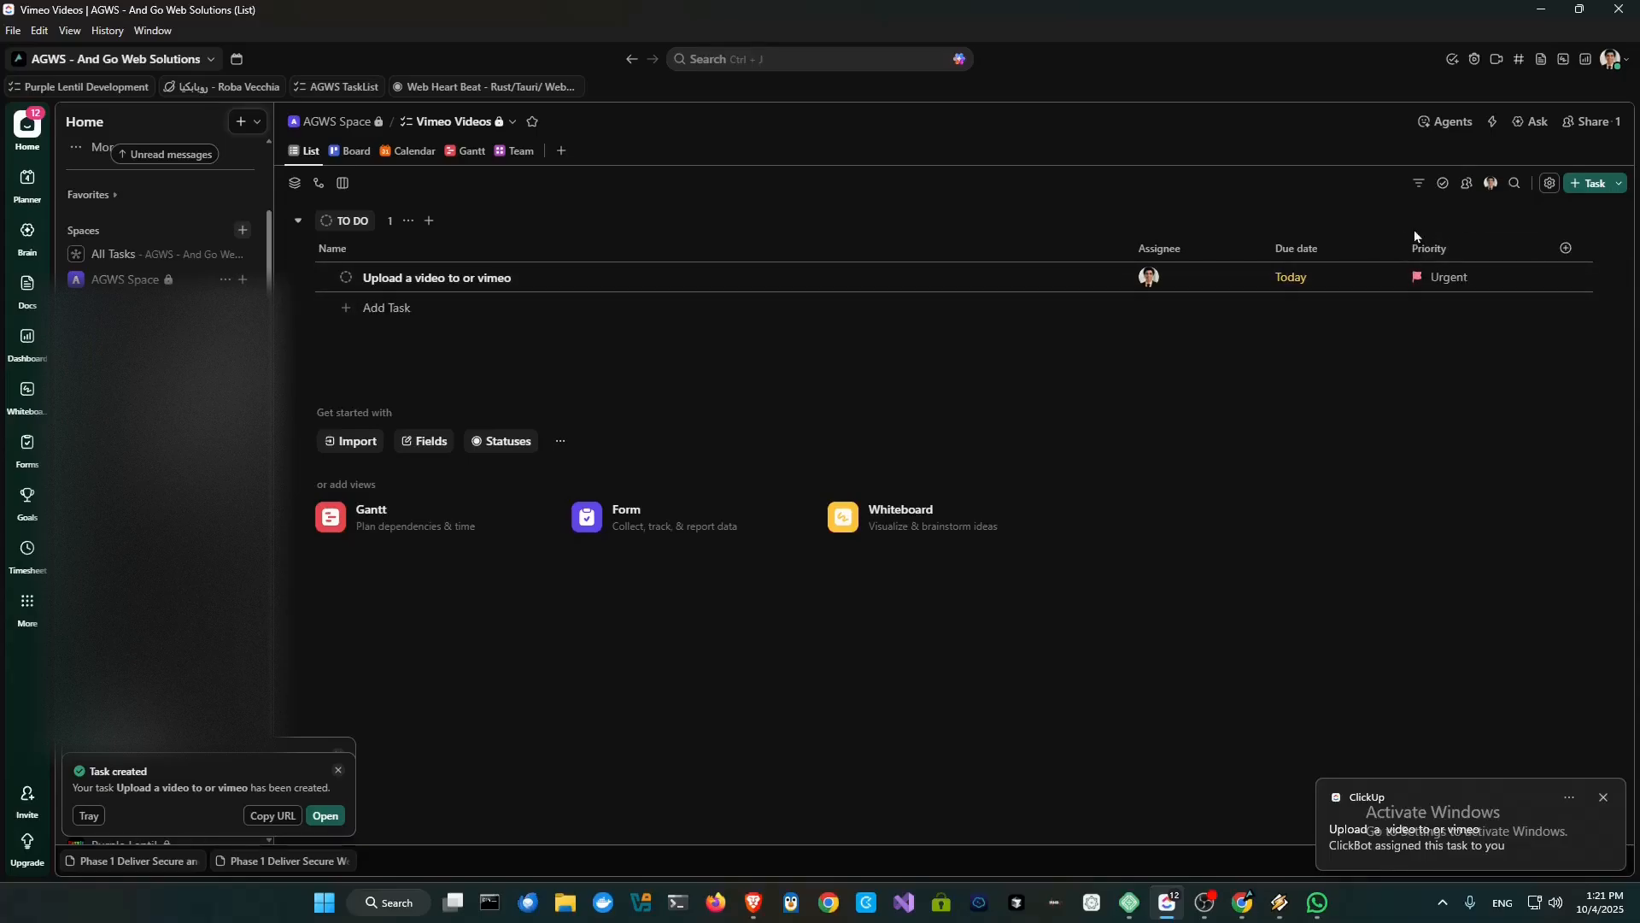
- Open the video upload task's details and examine its properties, custom fields, subtask, checklist and attachment sections
click(456, 282)
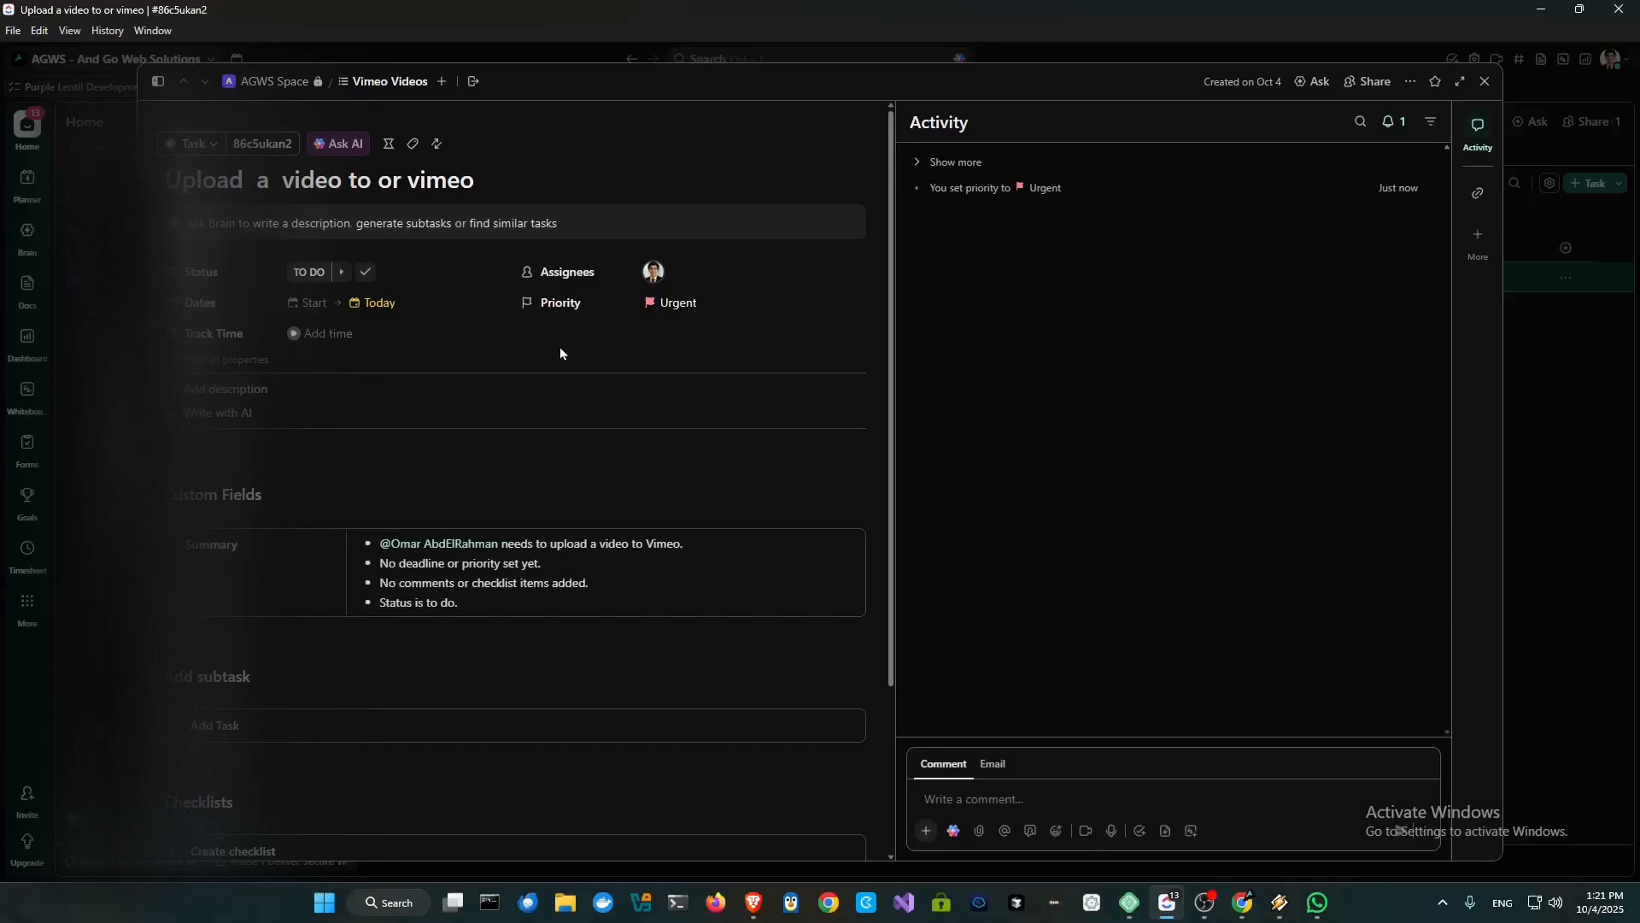
scroll(561, 392, down, 1)
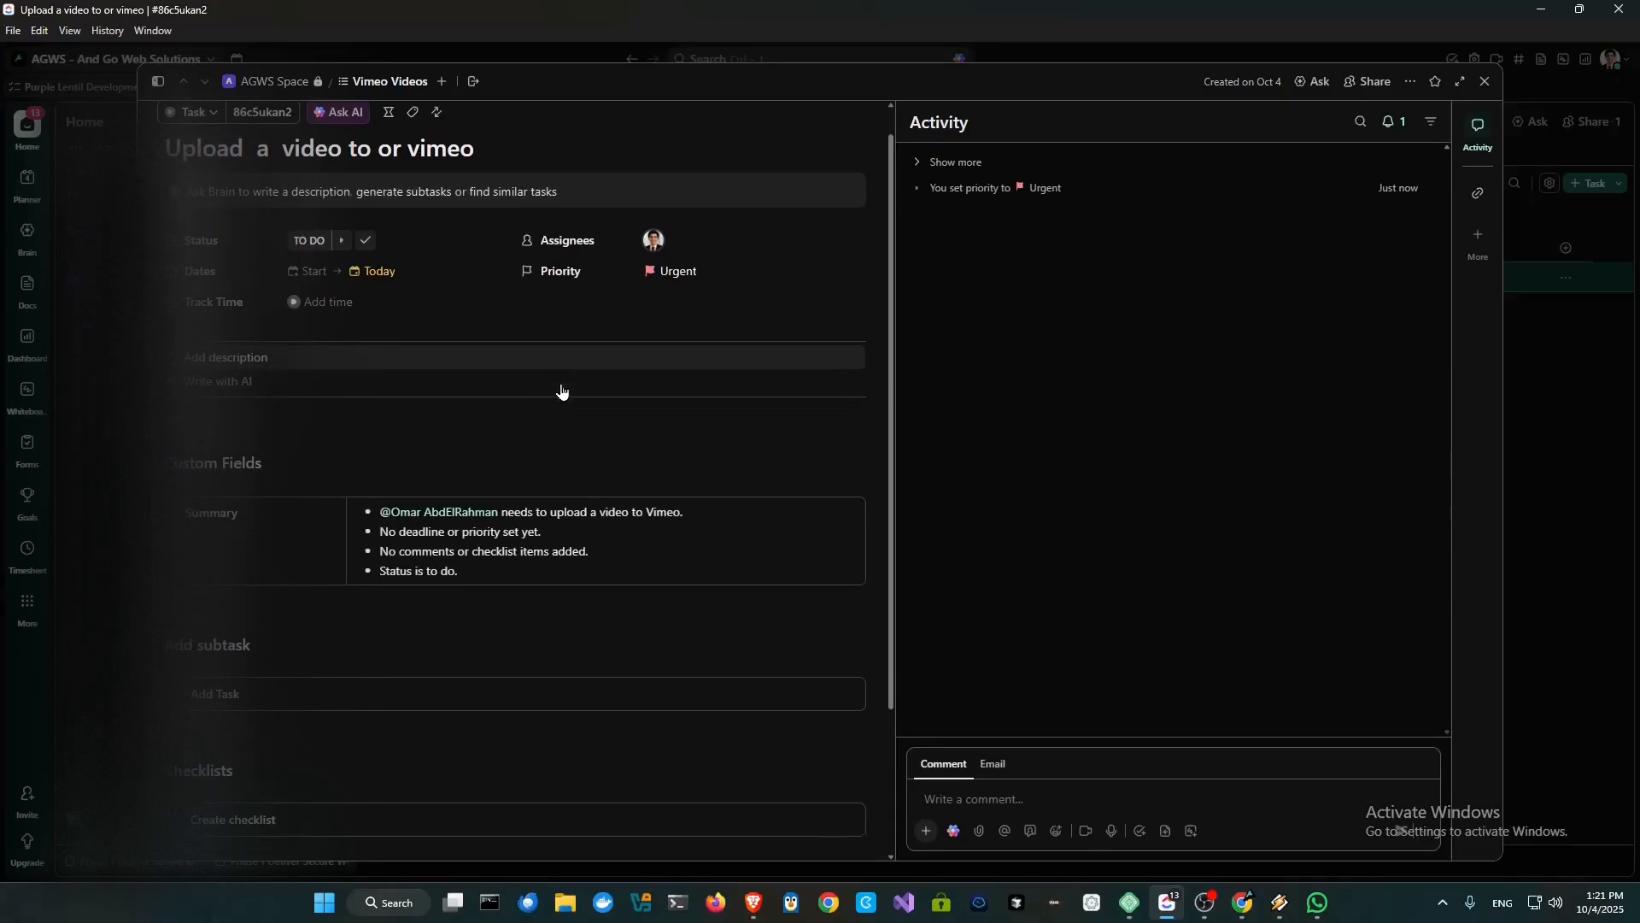
scroll(561, 386, down, 2)
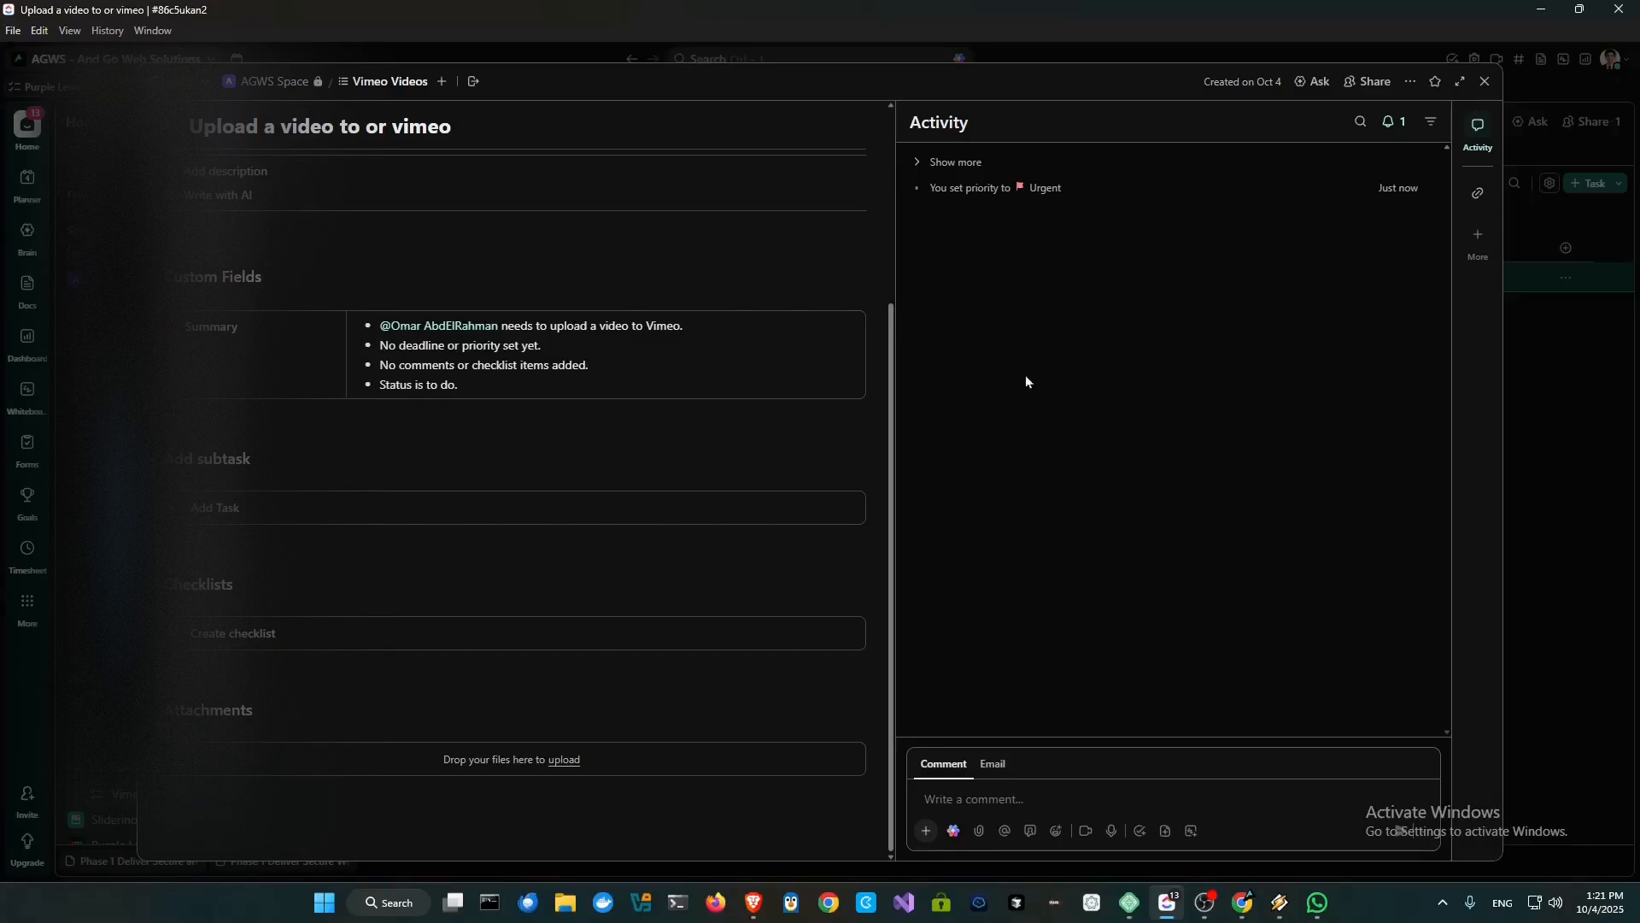
scroll(755, 527, up, 3)
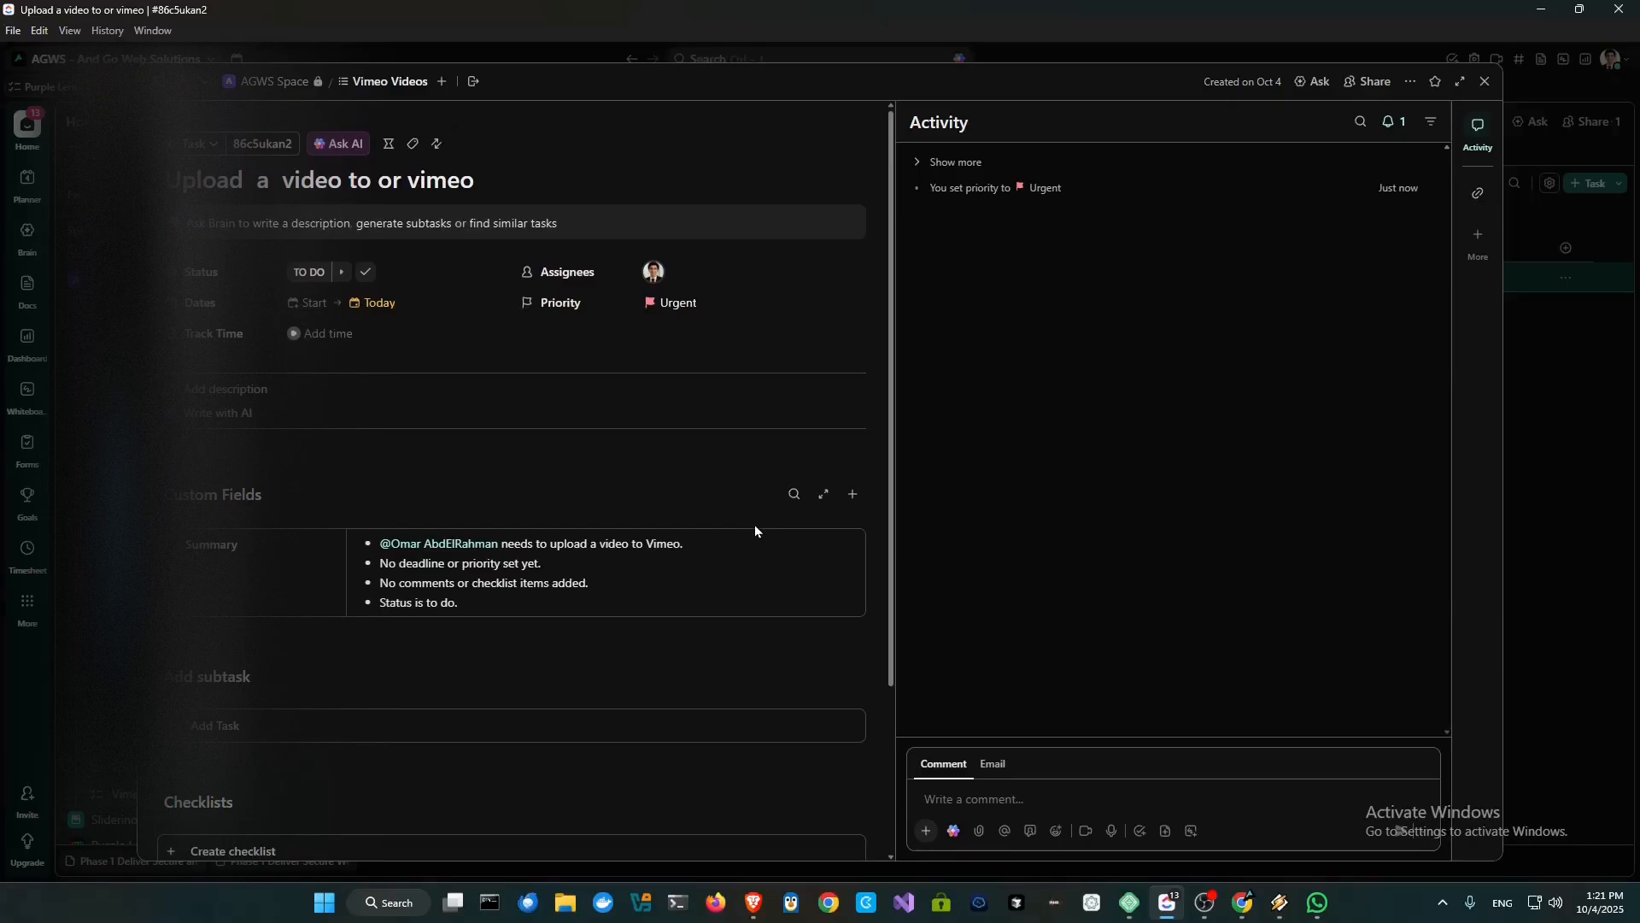
scroll(450, 530, down, 2)
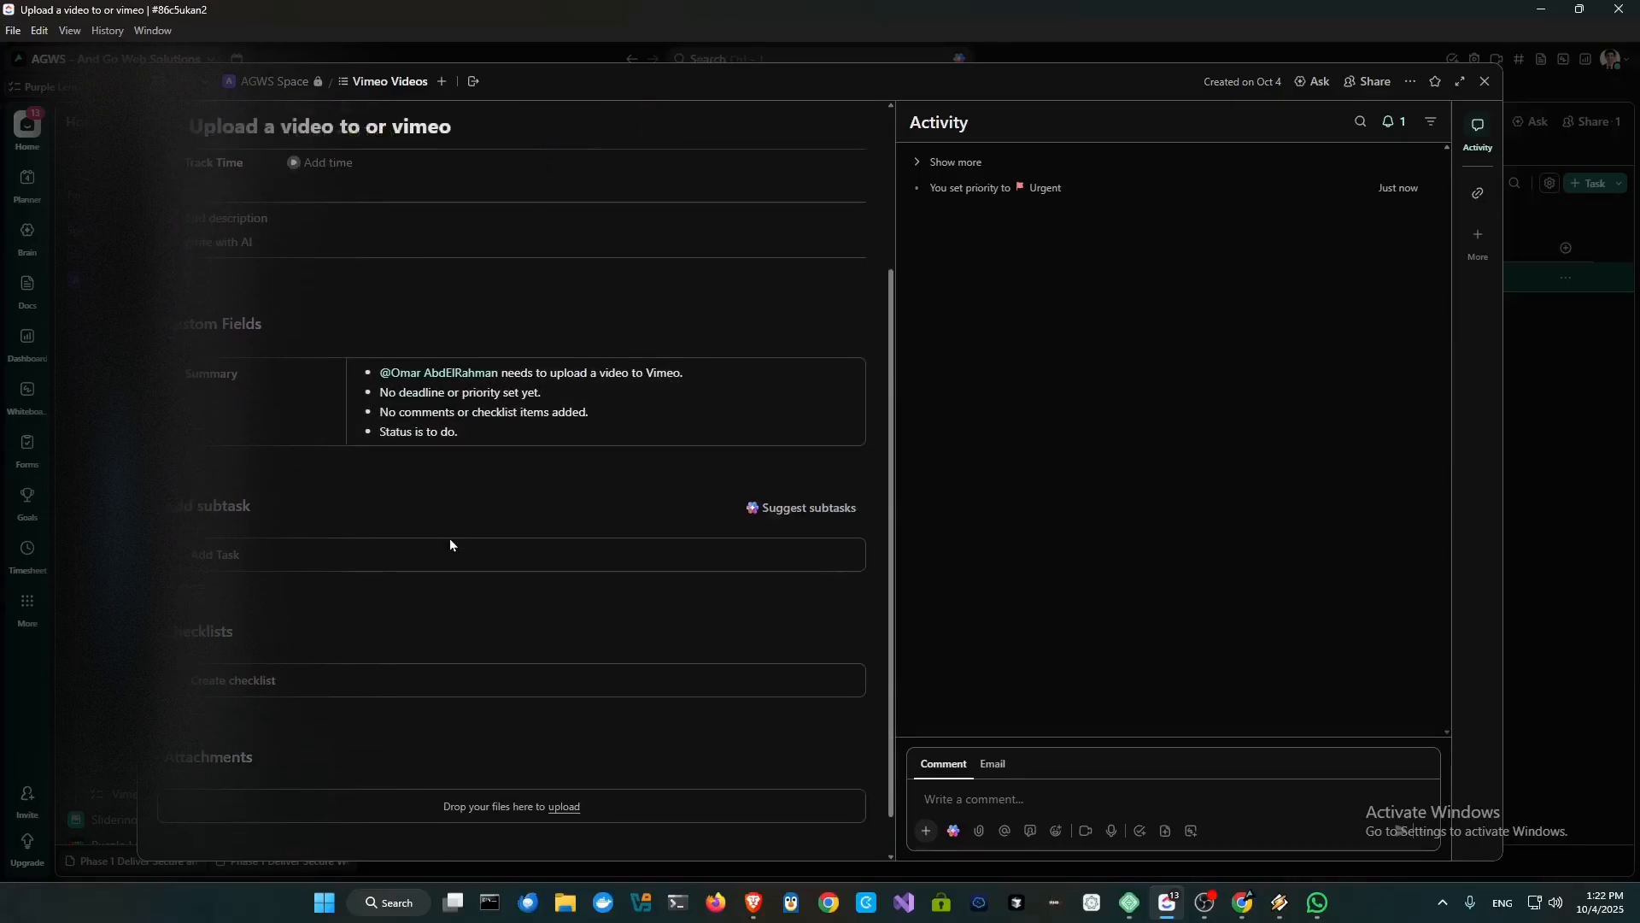
scroll(371, 670, down, 1)
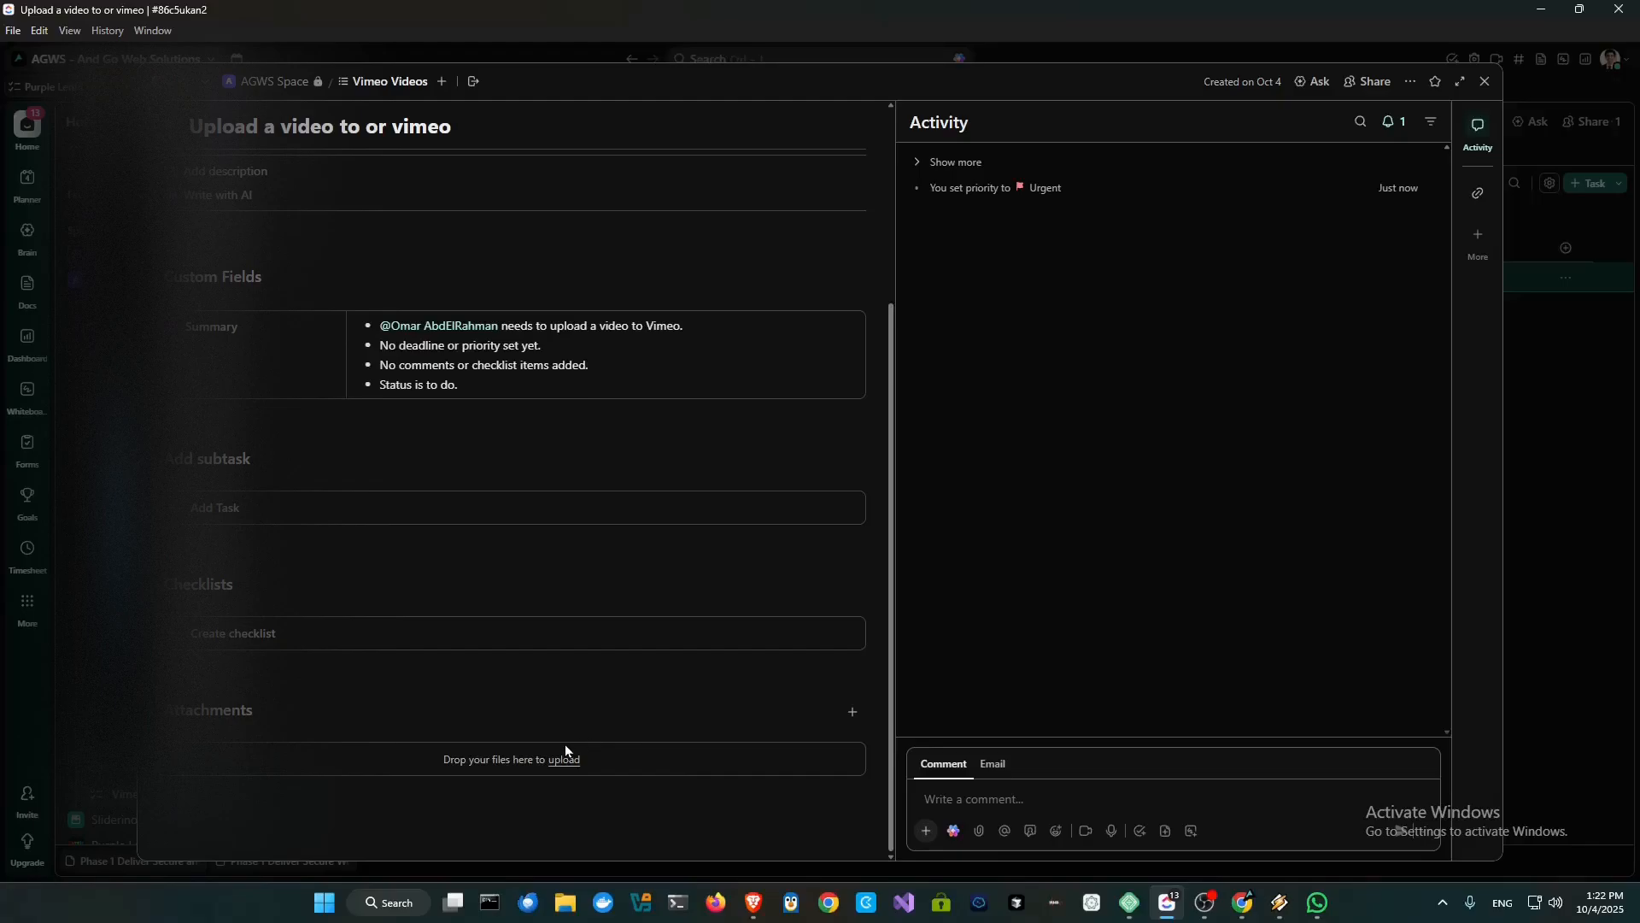
scroll(598, 759, up, 3)
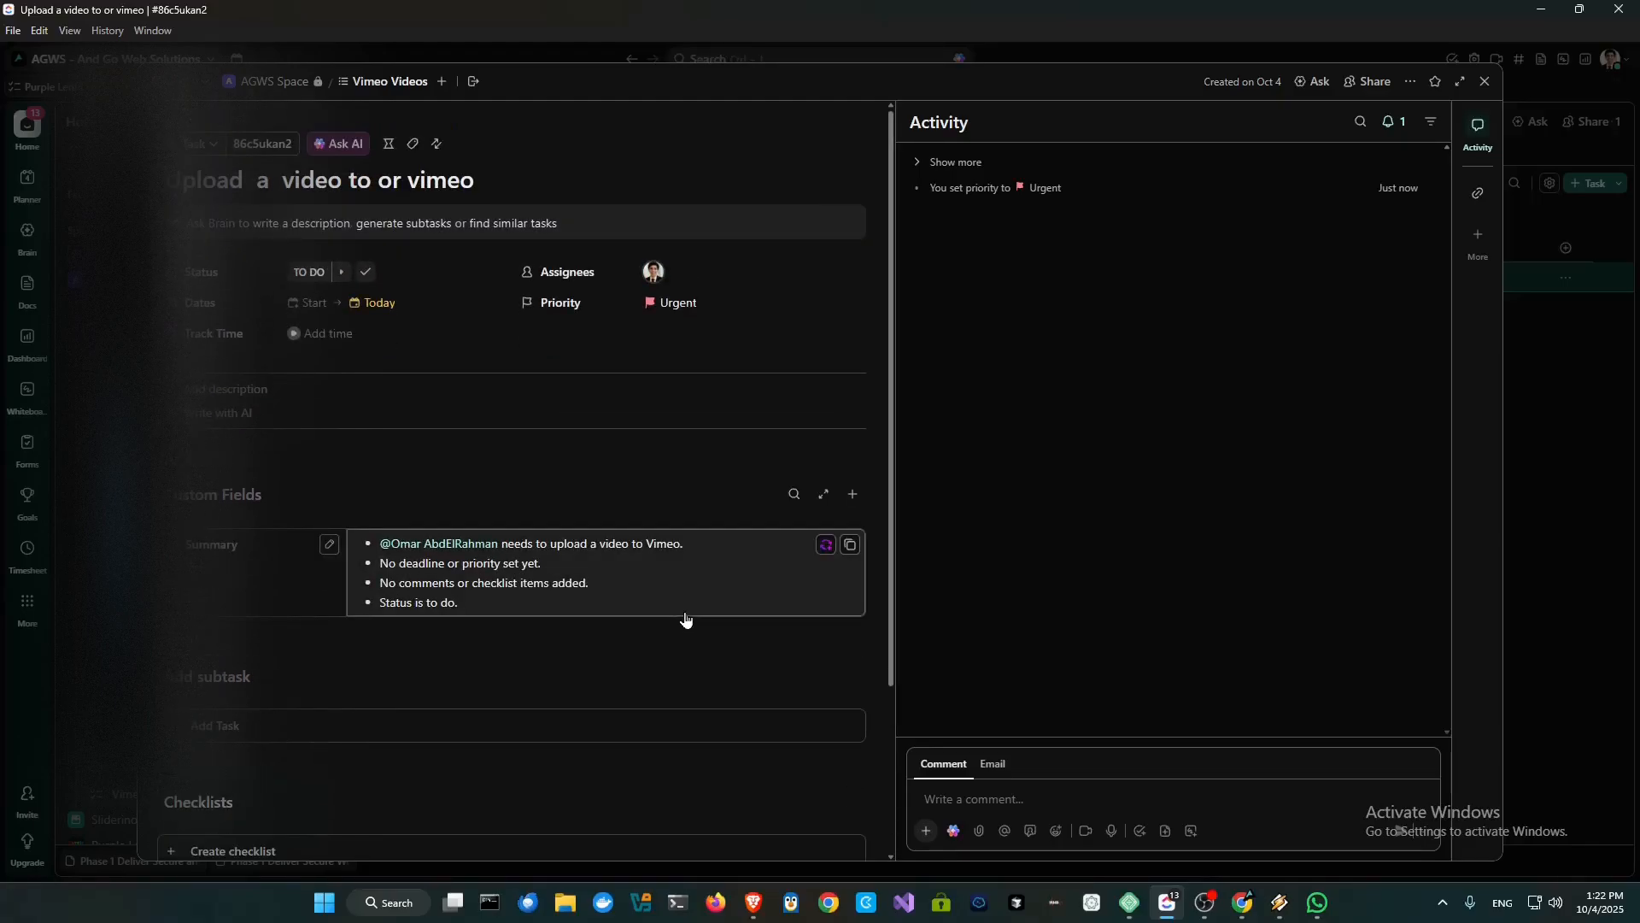
- Add a strong red banner reading "STRONG VIDEO" to the task's description
click(350, 392)
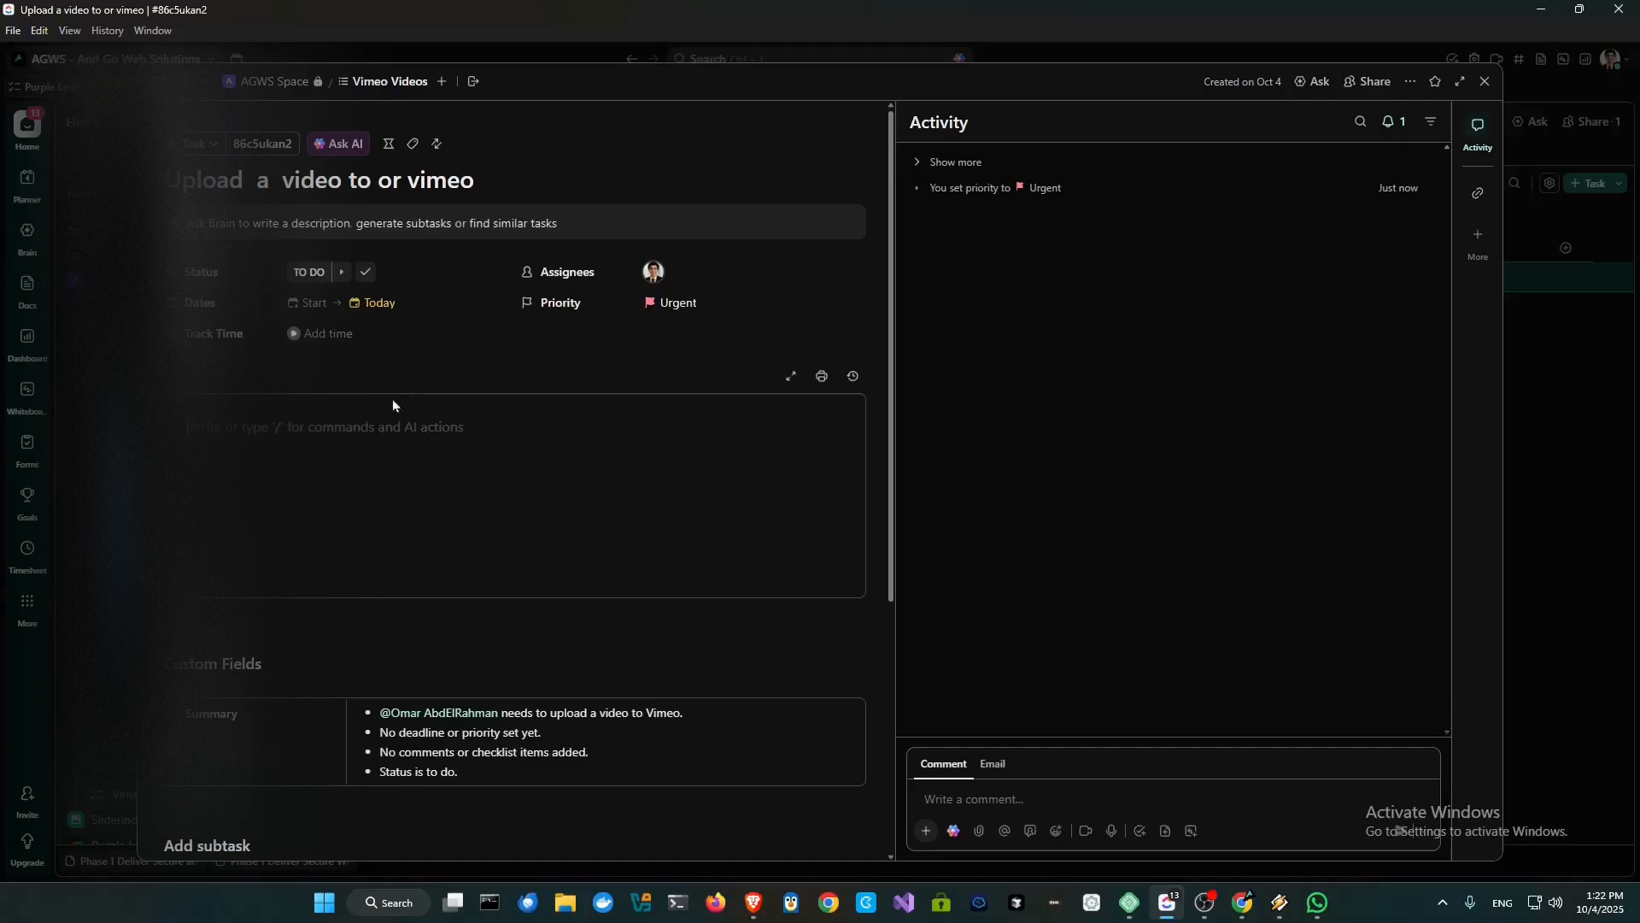
click(179, 436)
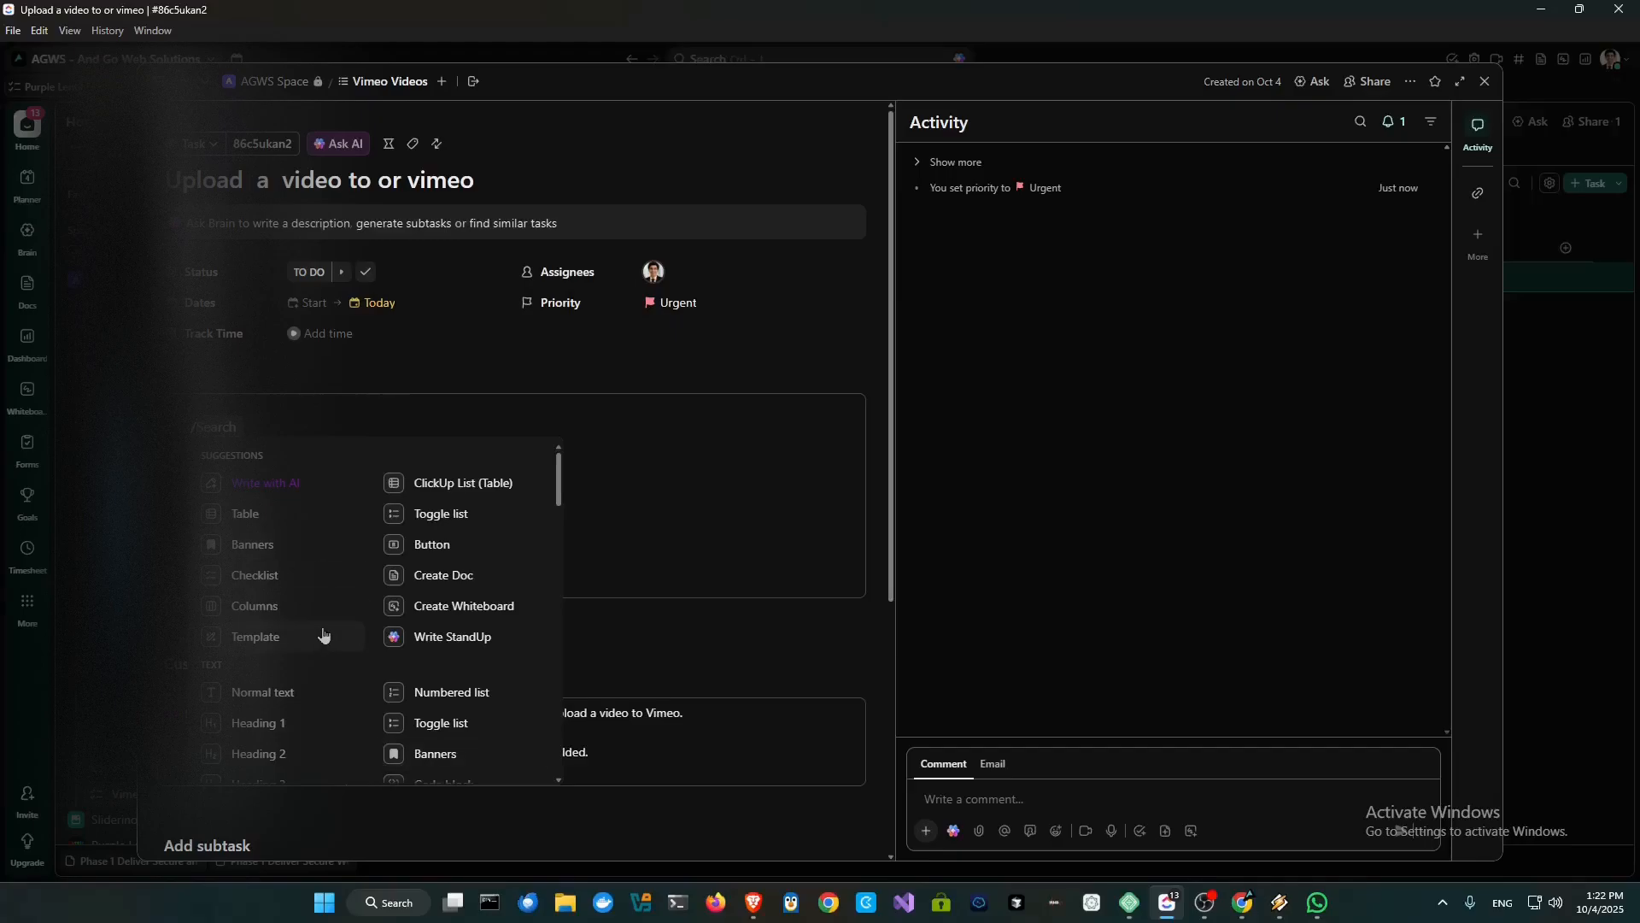
click(279, 544)
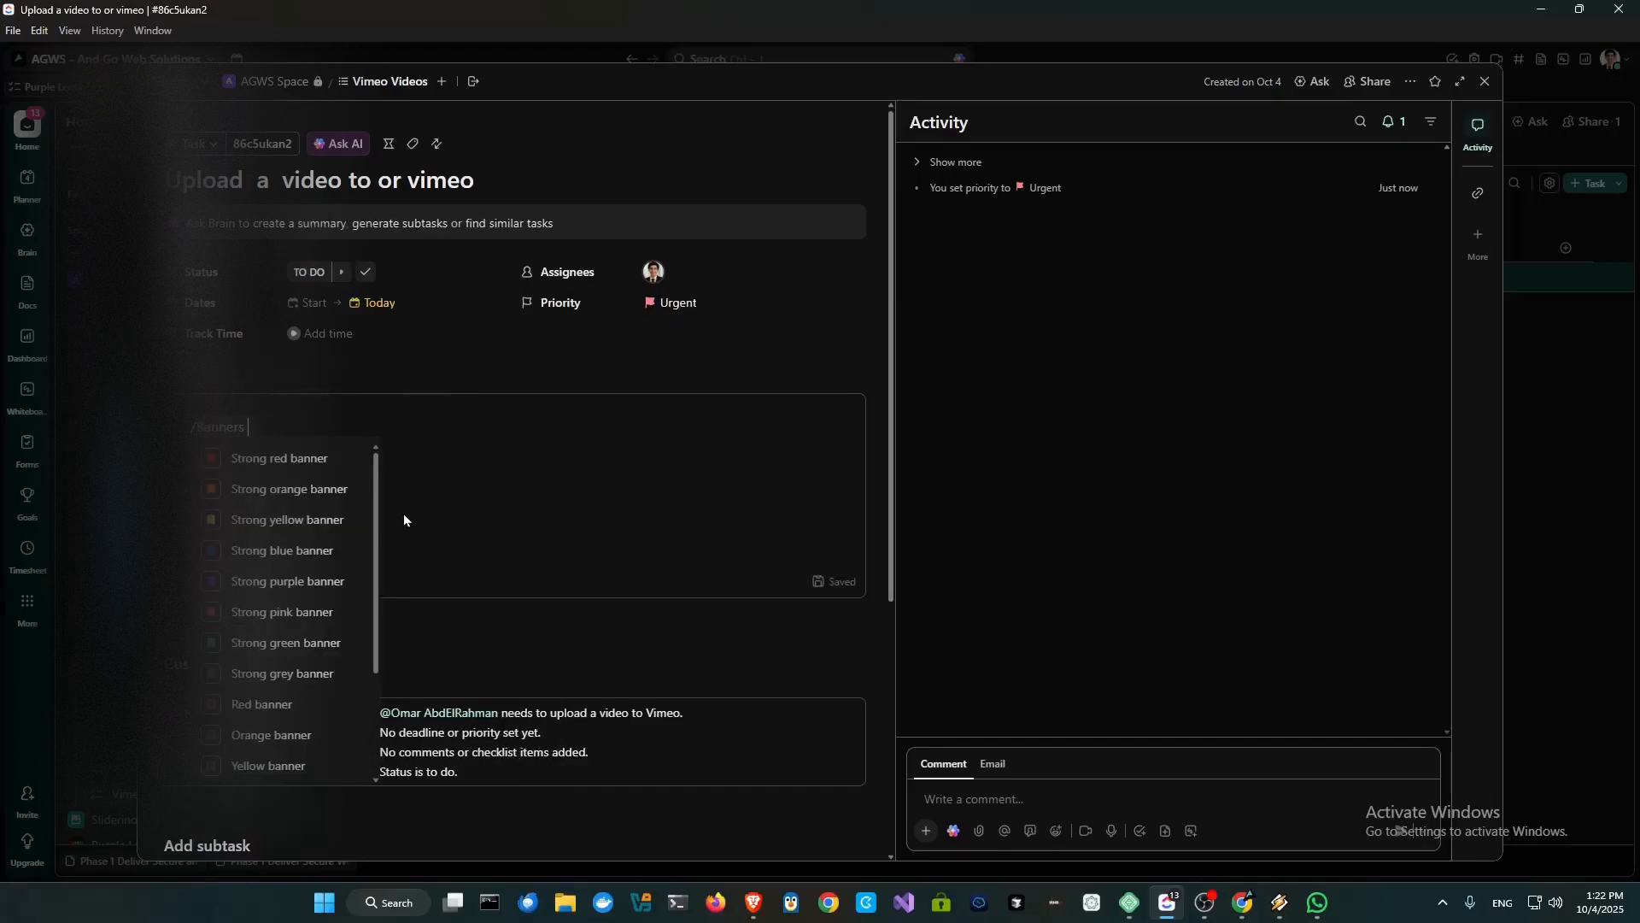
click(268, 462)
text(ST)
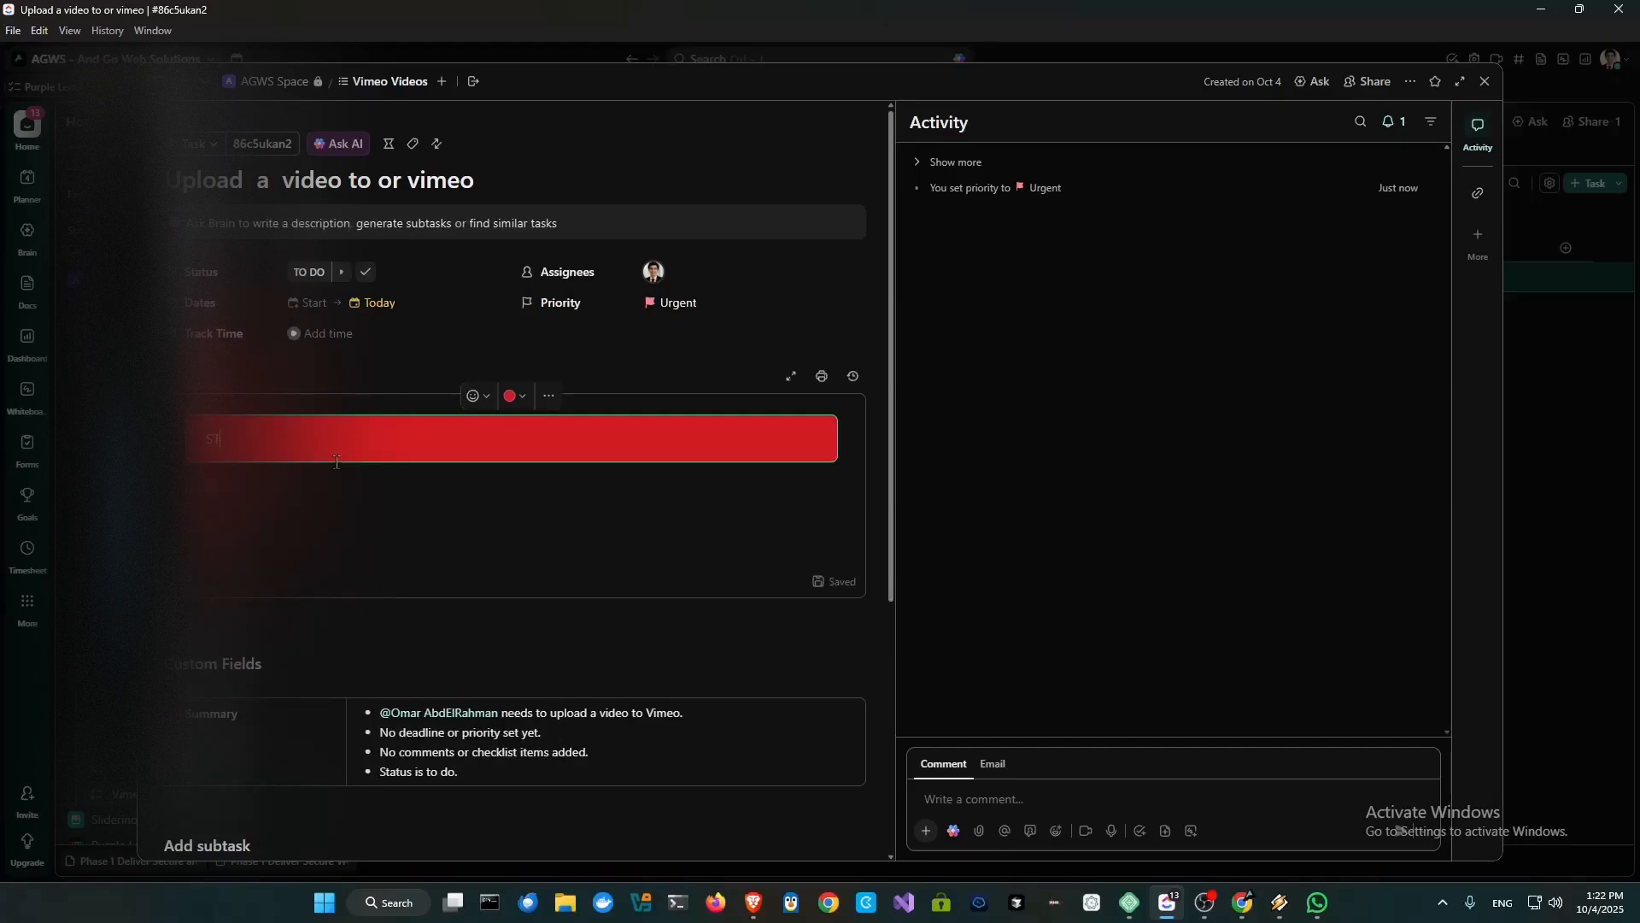
text(RONG VIDEO)
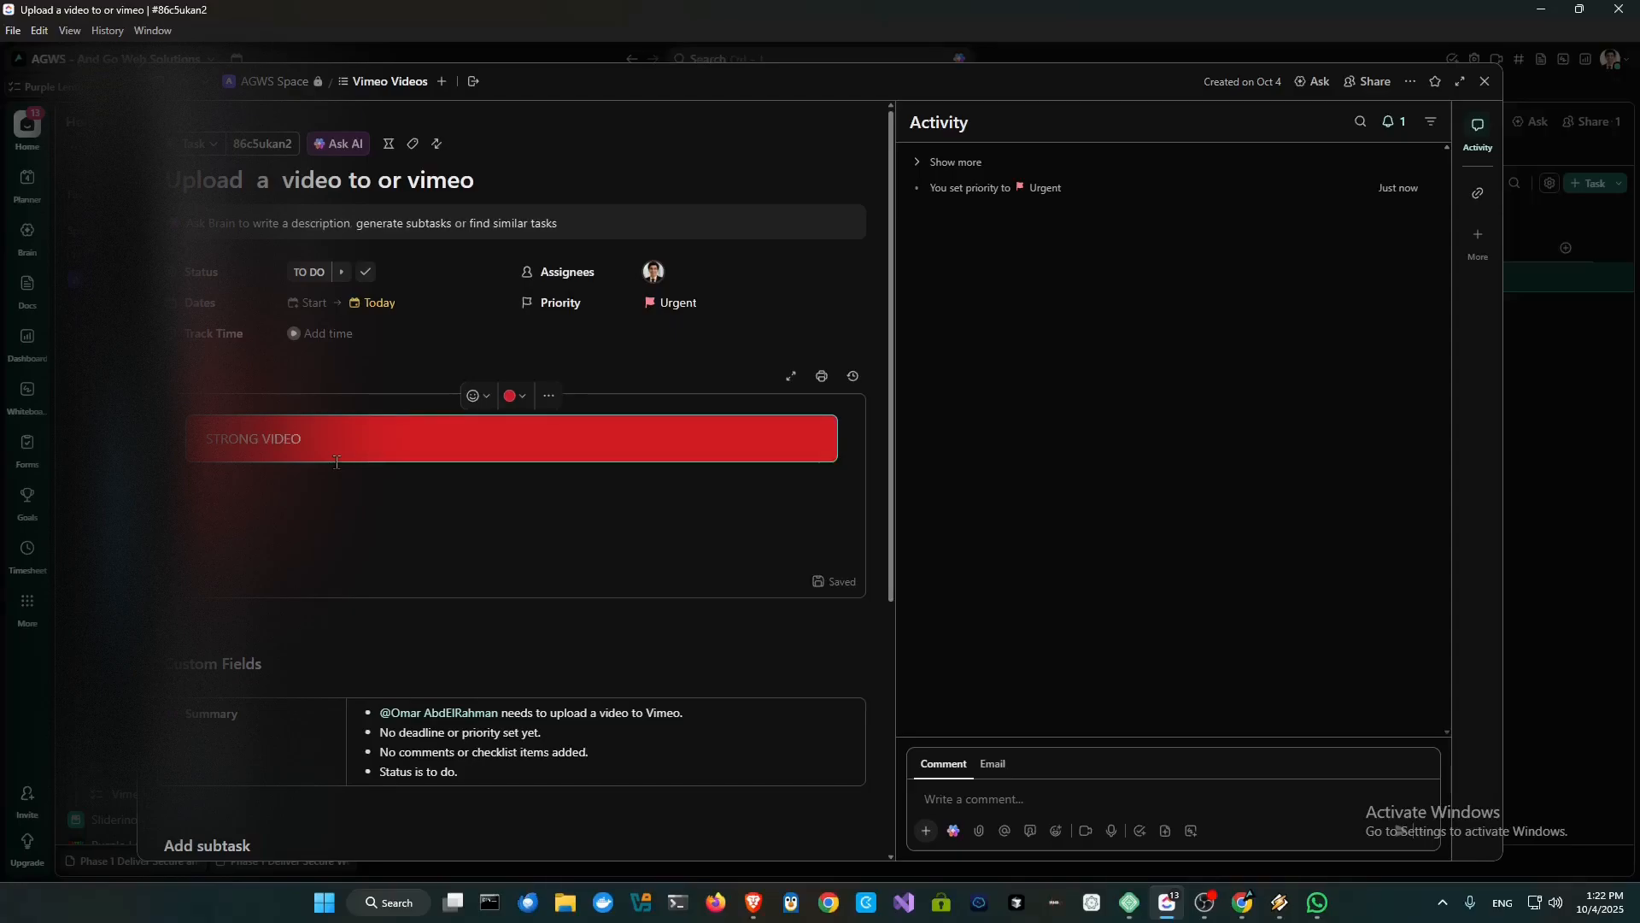
click(420, 504)
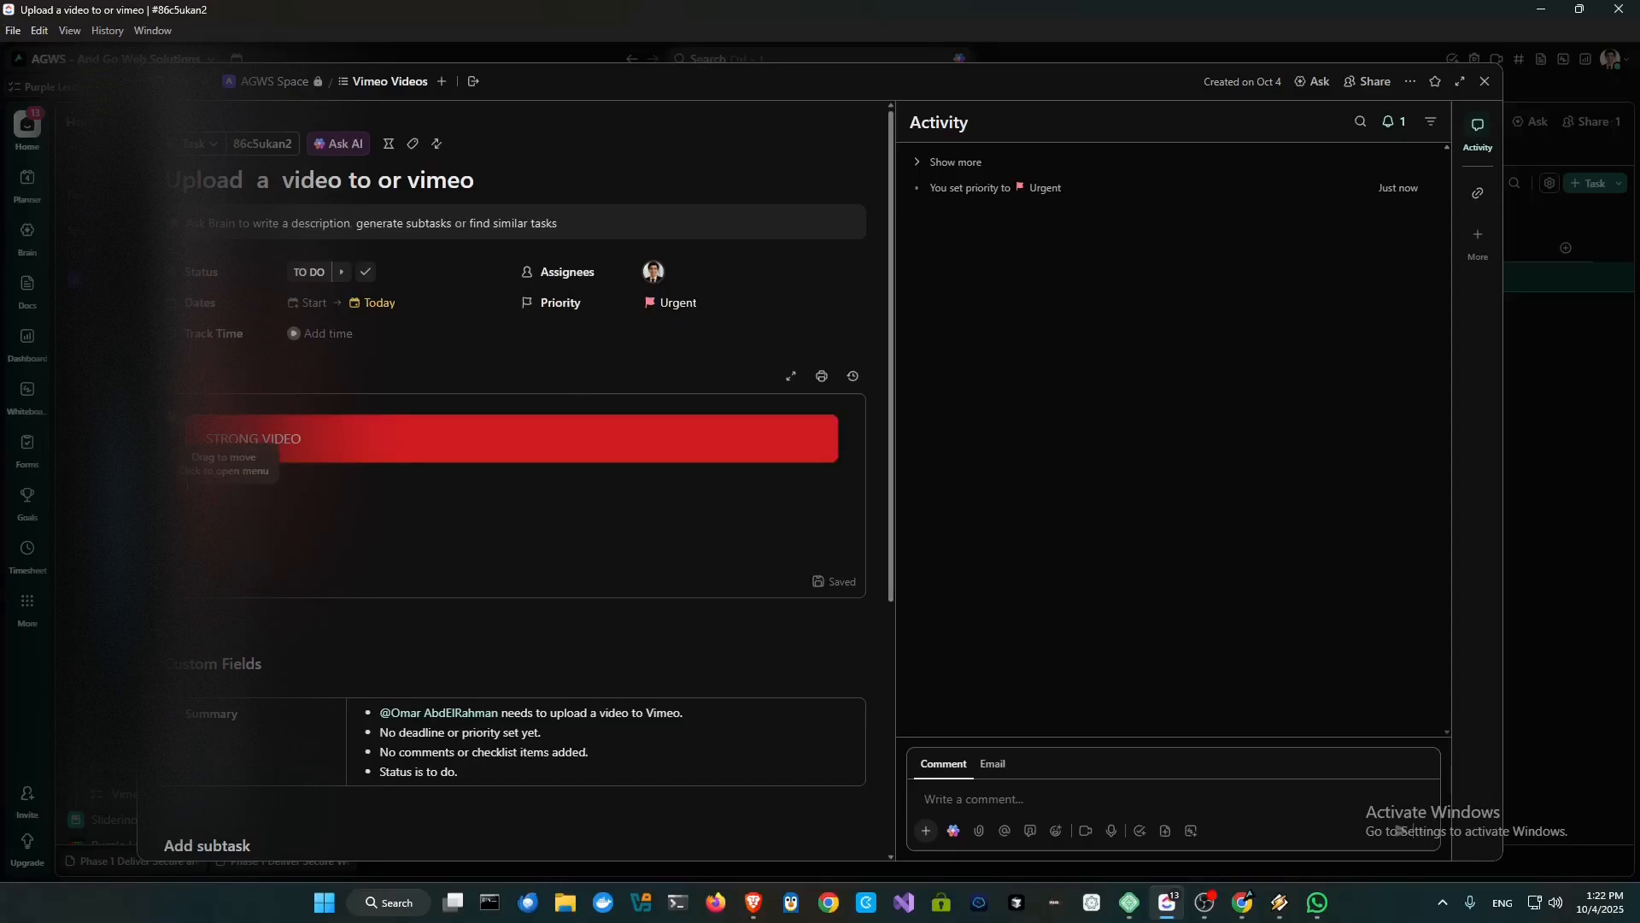
click(184, 483)
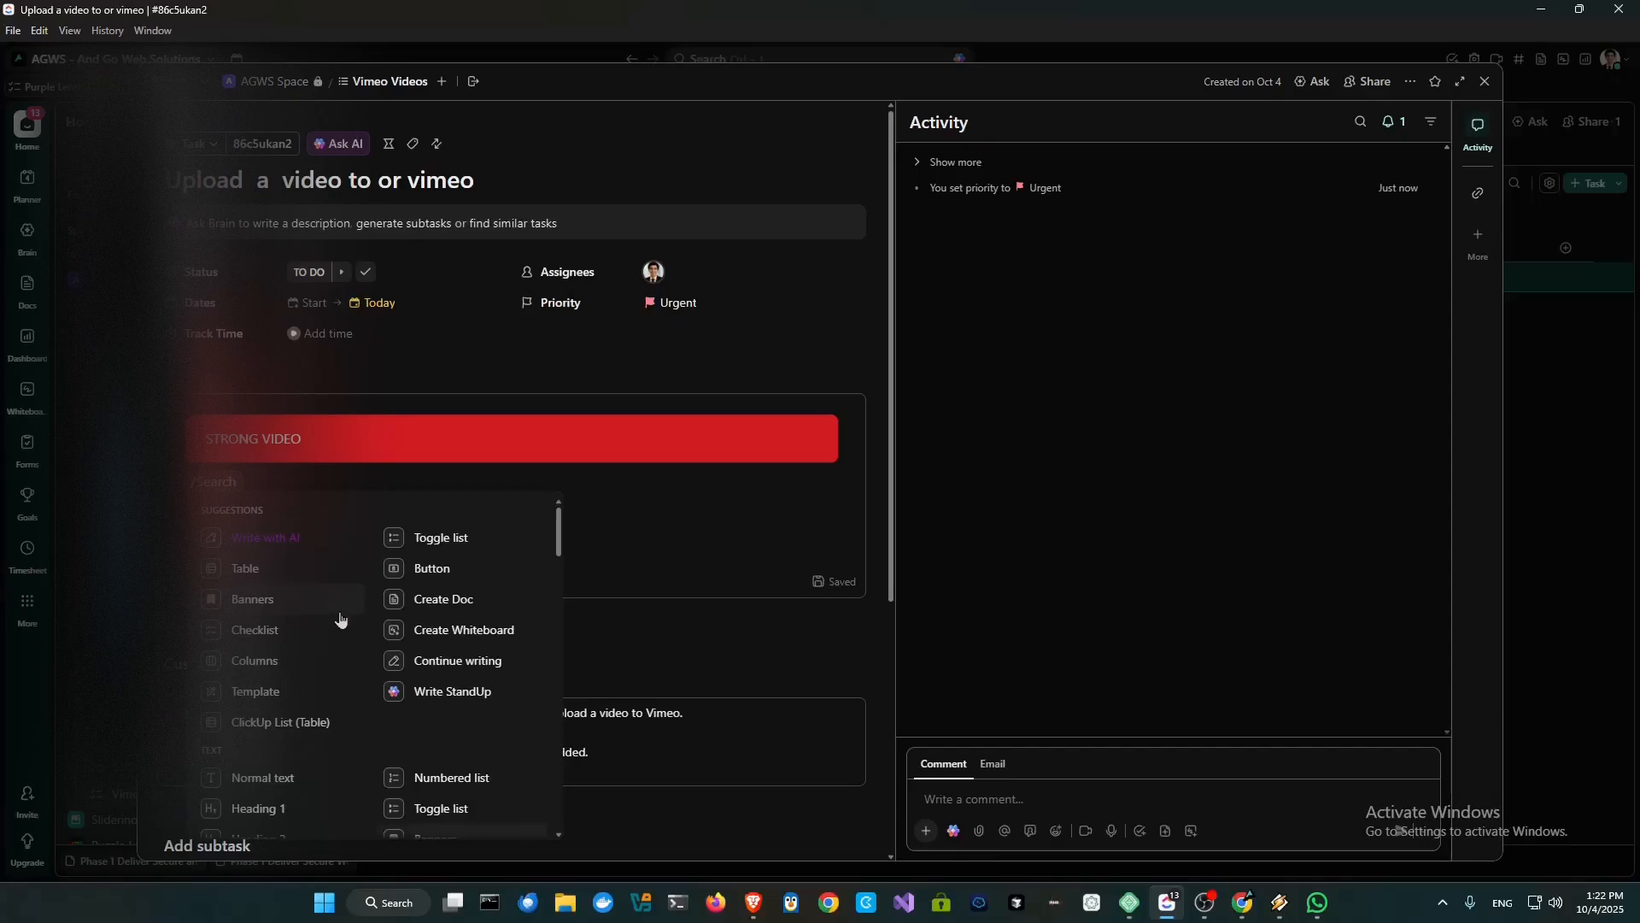
scroll(340, 722, down, 3)
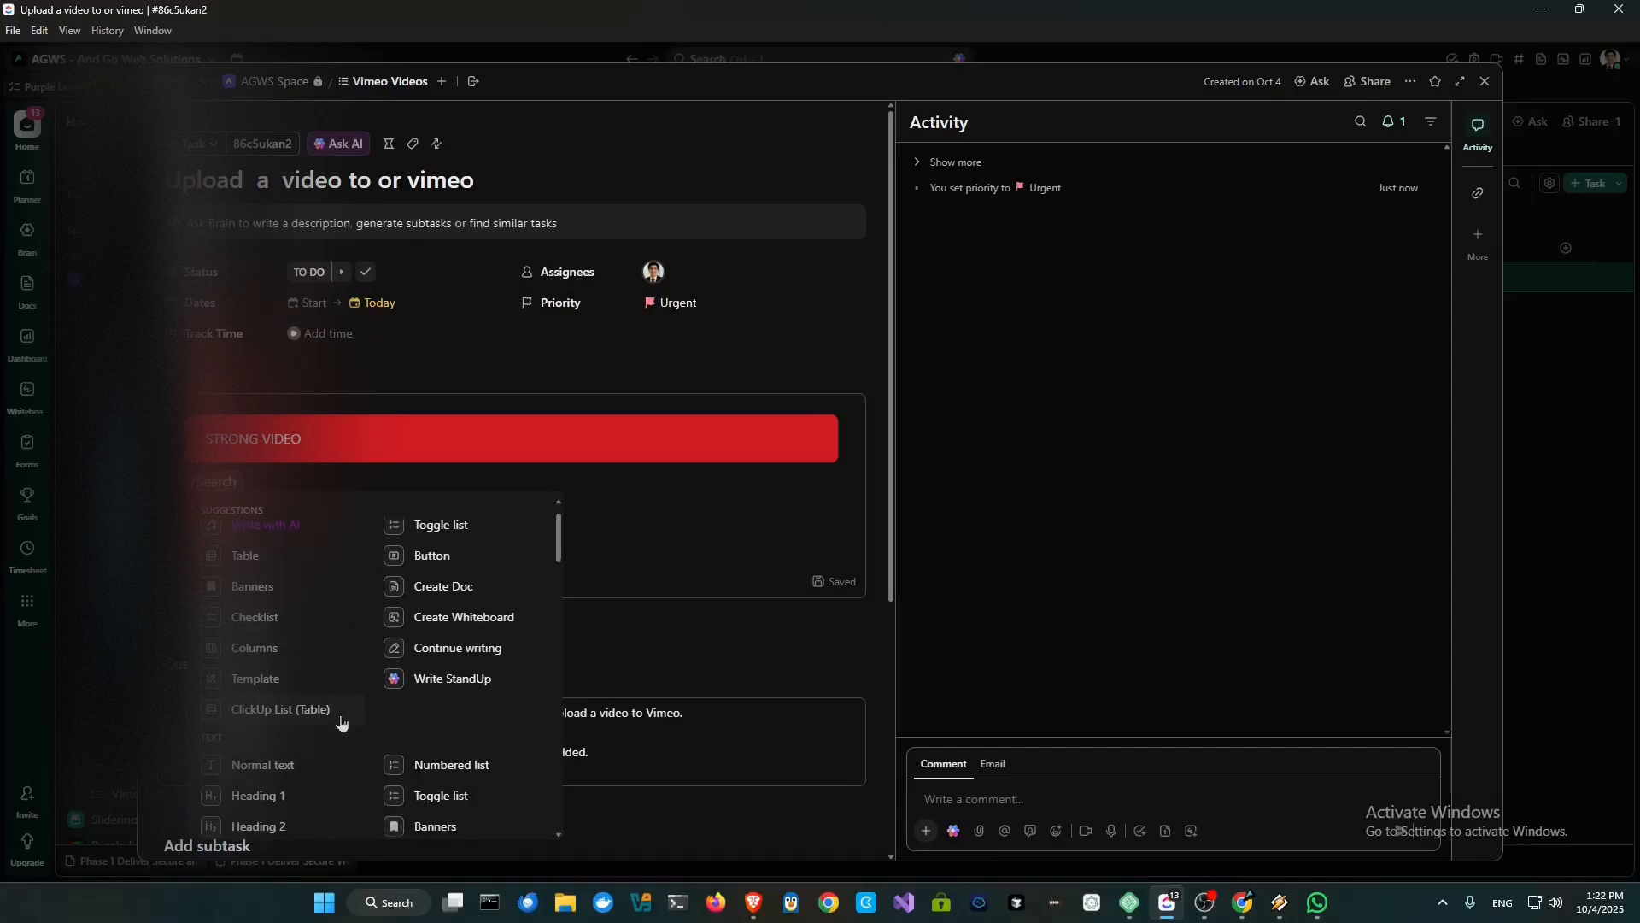
click(724, 477)
- Add a subtask named "Edit the video" to the video upload task
scroll(712, 605, down, 3)
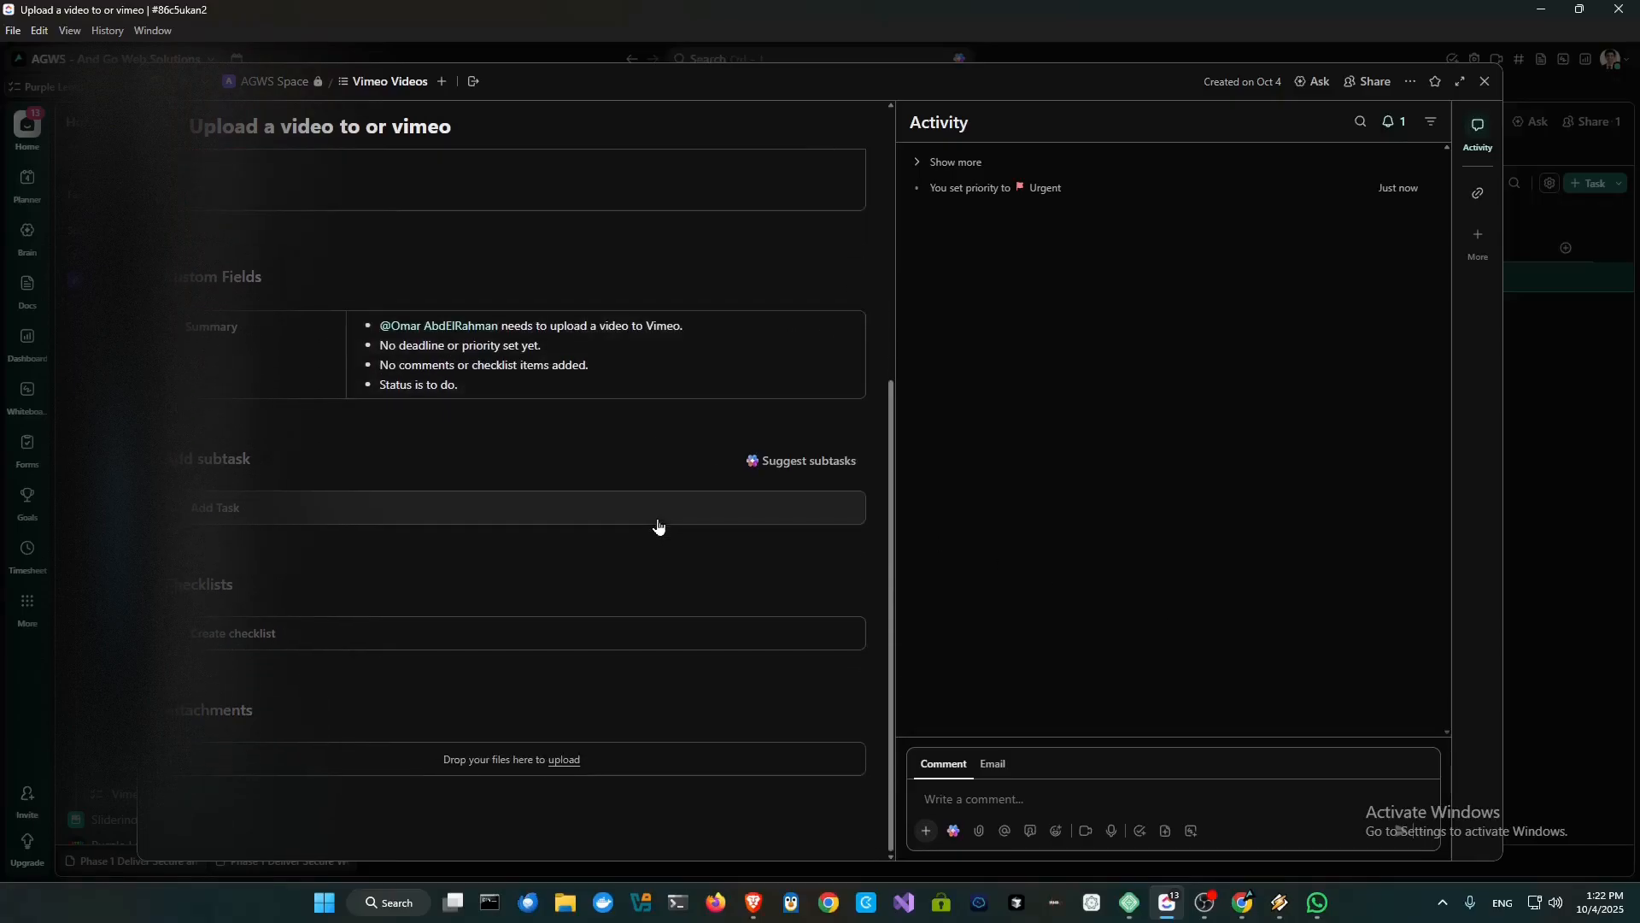
click(412, 515)
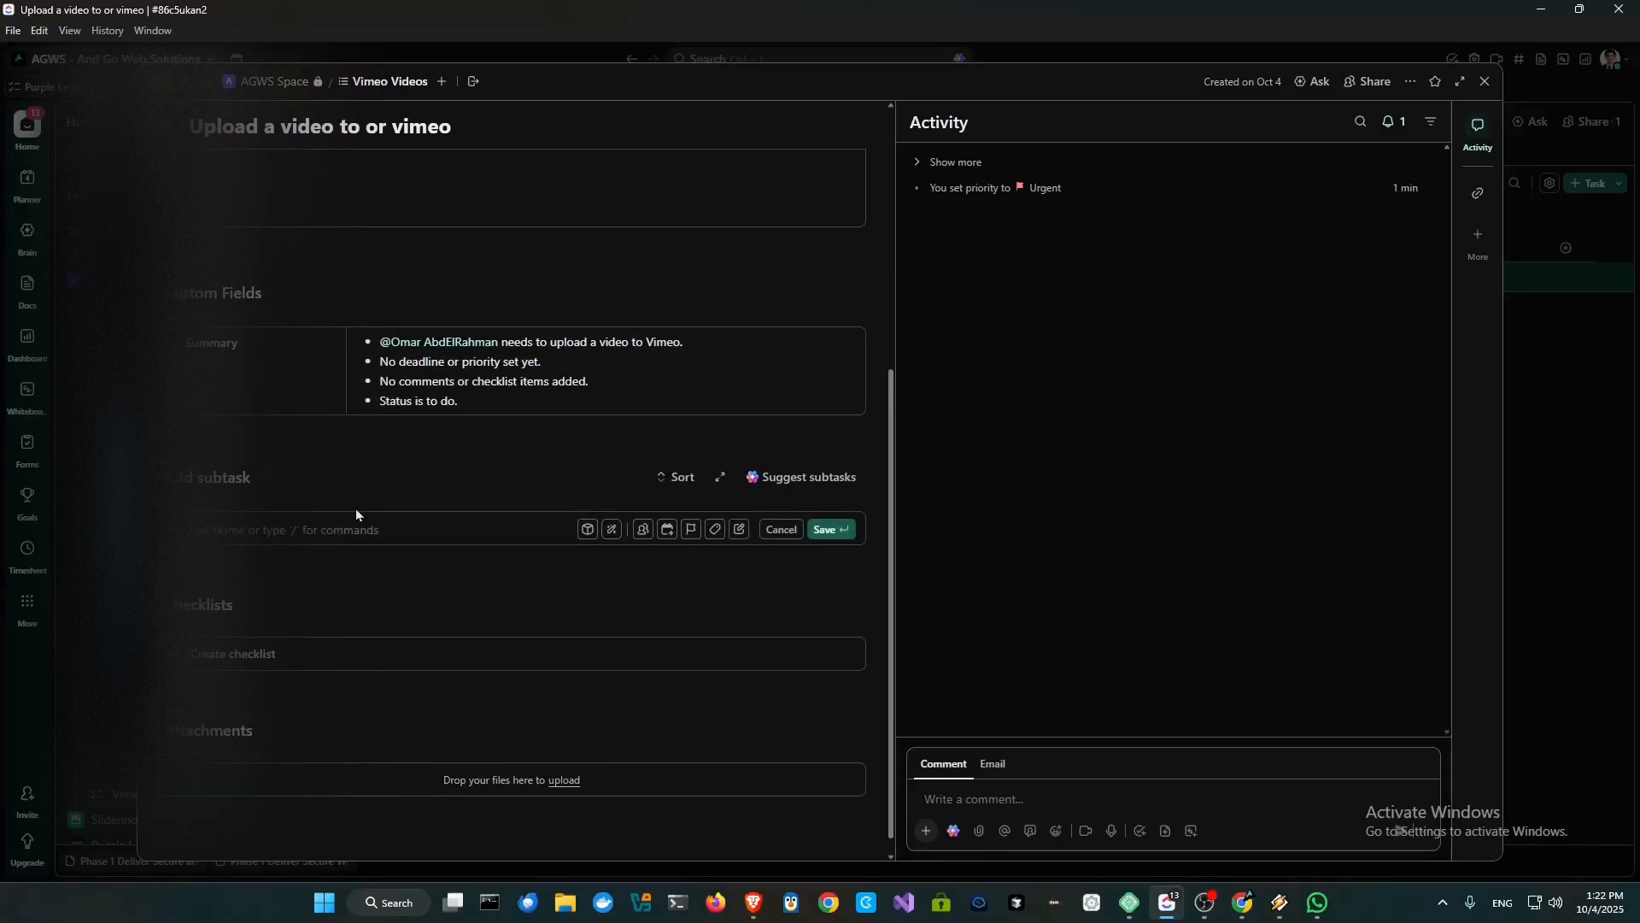
text(aD)
key(BackSpace)
key(BackSpace)
key(BackSpace)
text(dit the viddeo)
key(BackSpace)
key(BackSpace)
key(BackSpace)
text(eo)
key(Return)
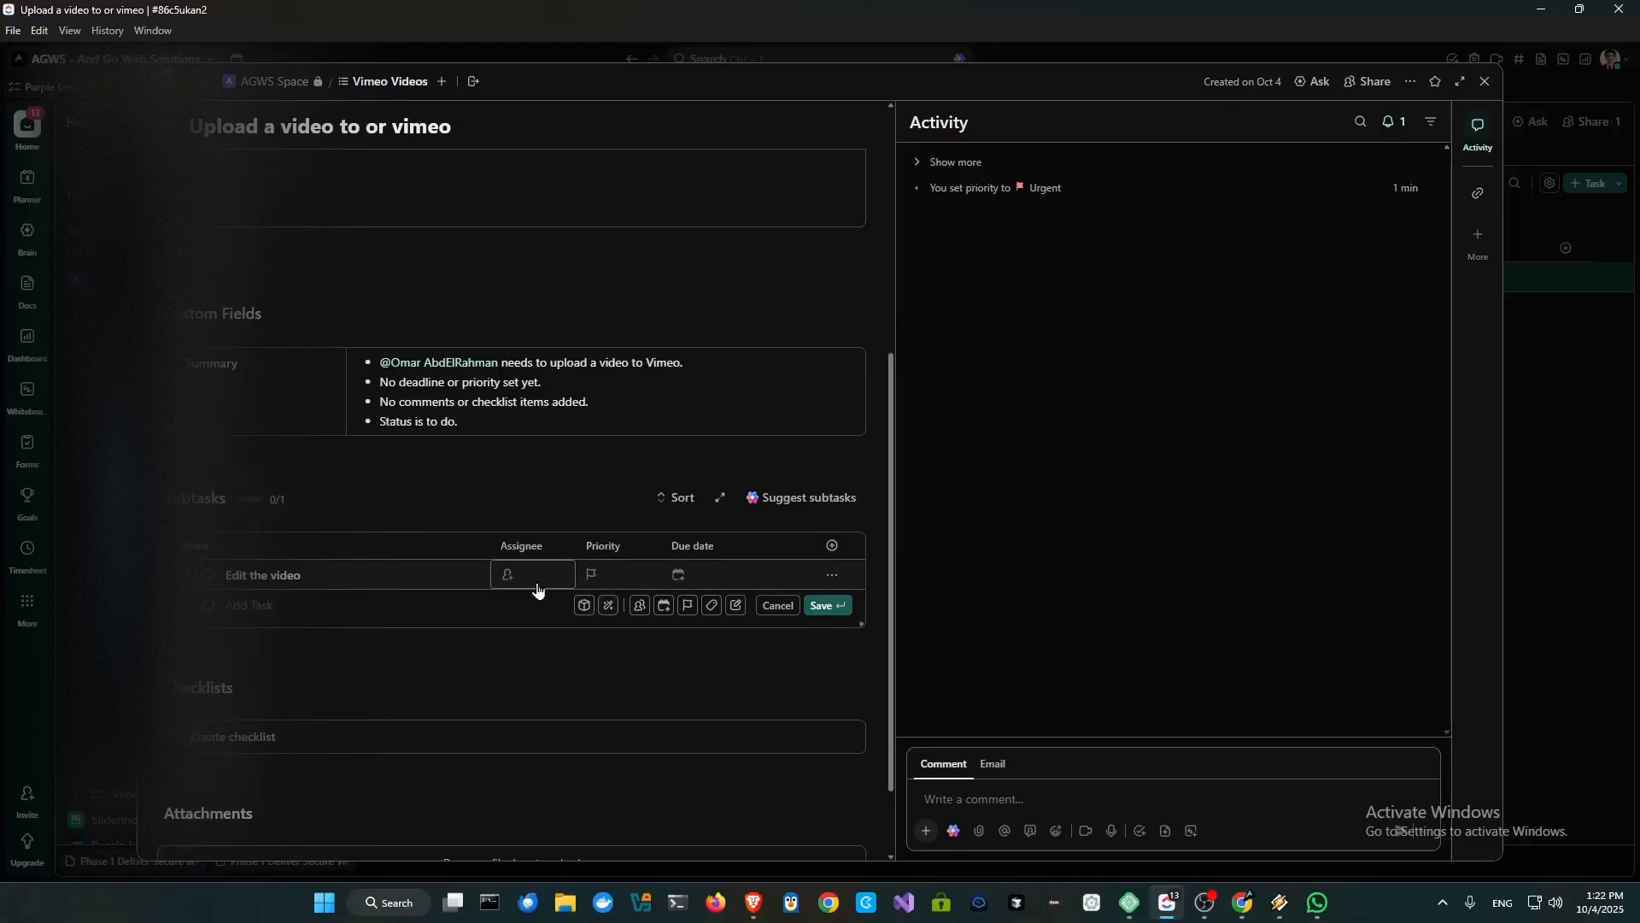
click(537, 581)
click(474, 525)
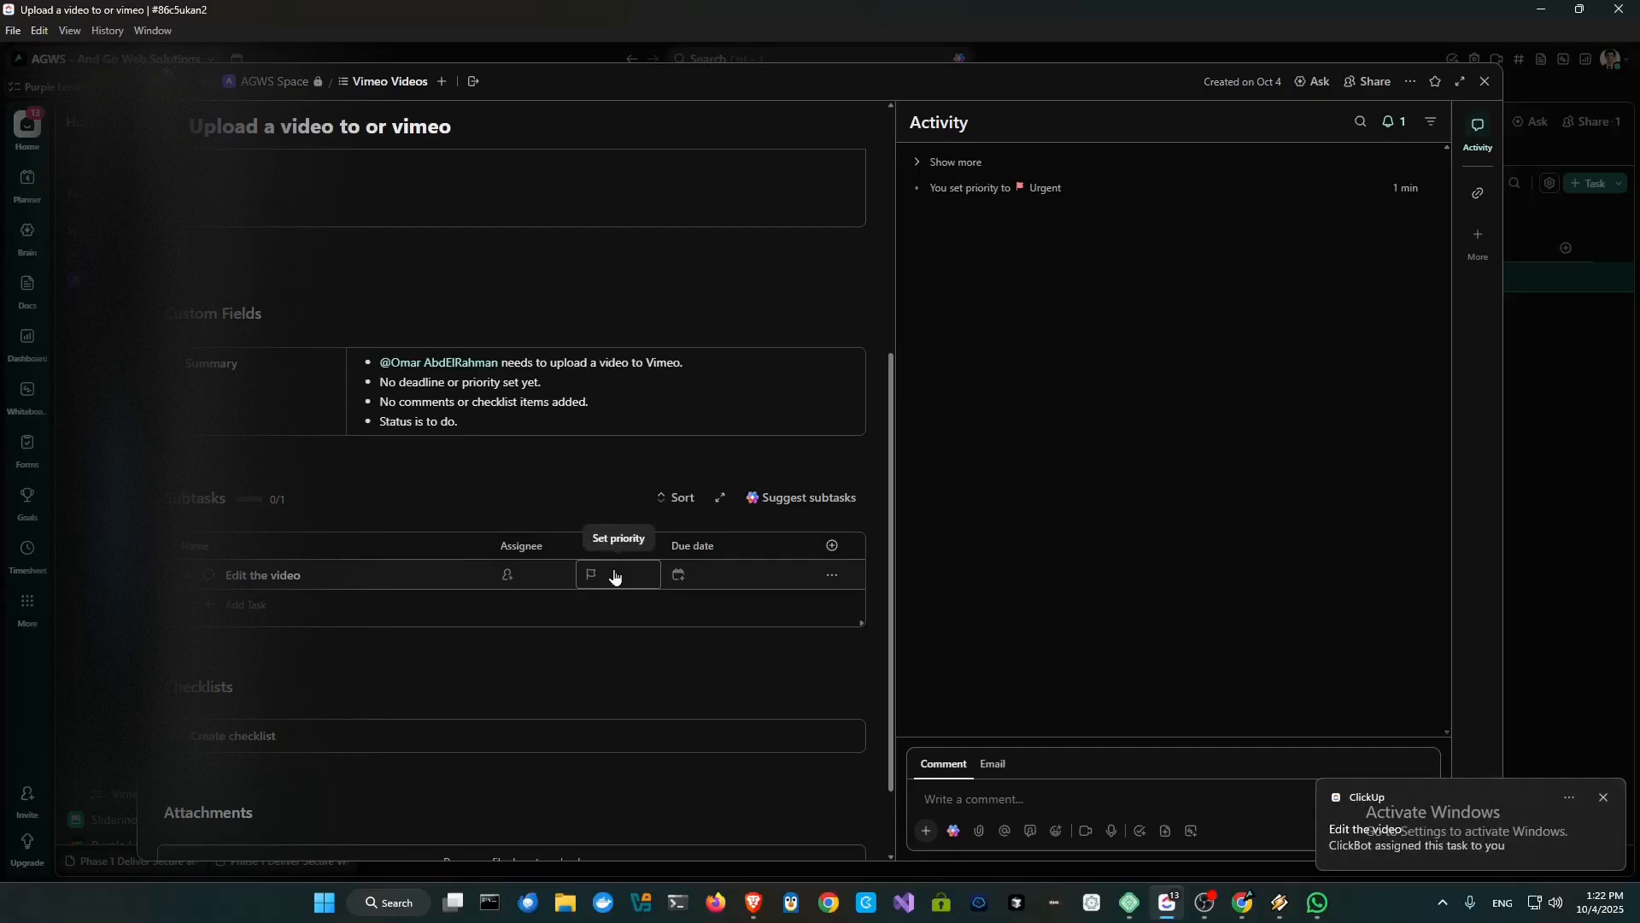
- Change the video upload task's due date to November 4, 2025
scroll(614, 577, up, 5)
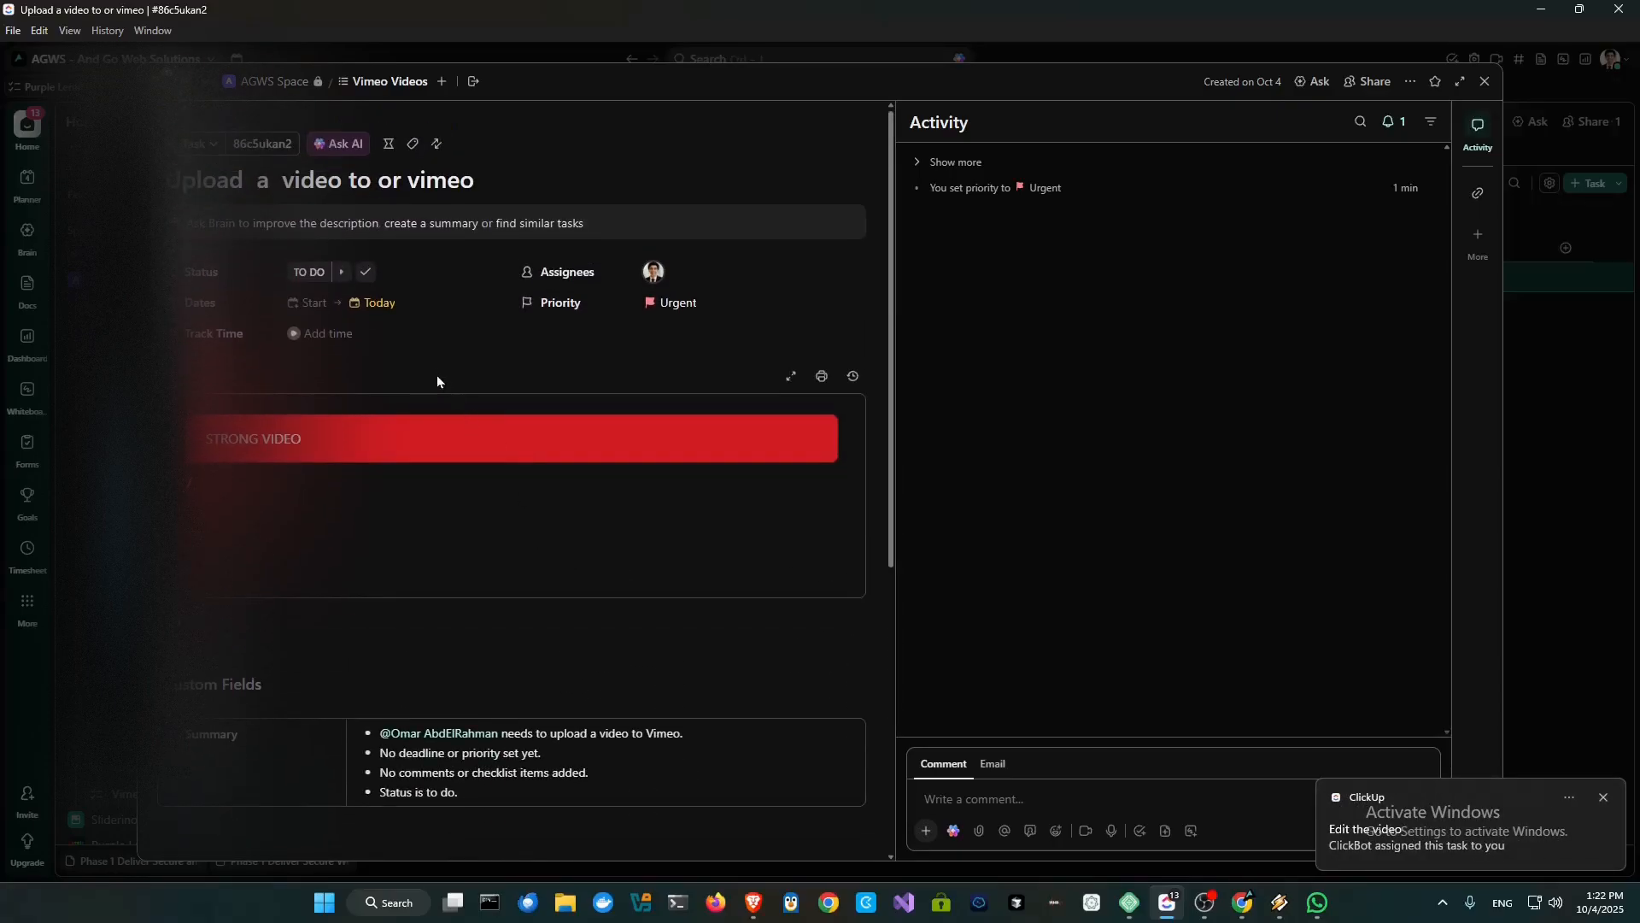
click(380, 303)
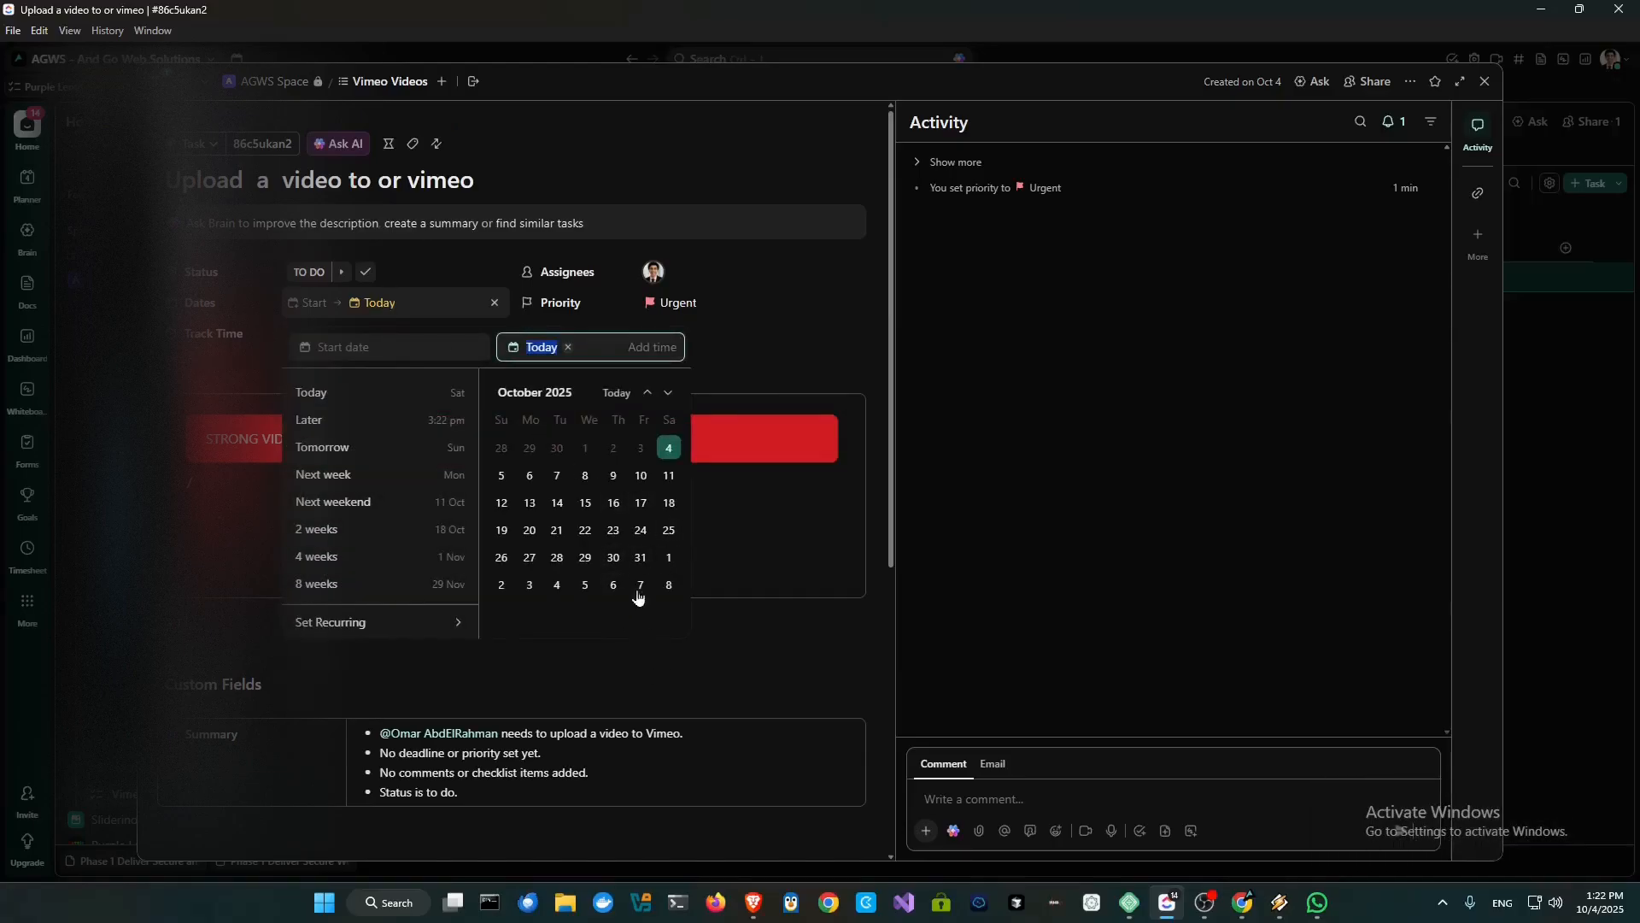
click(555, 582)
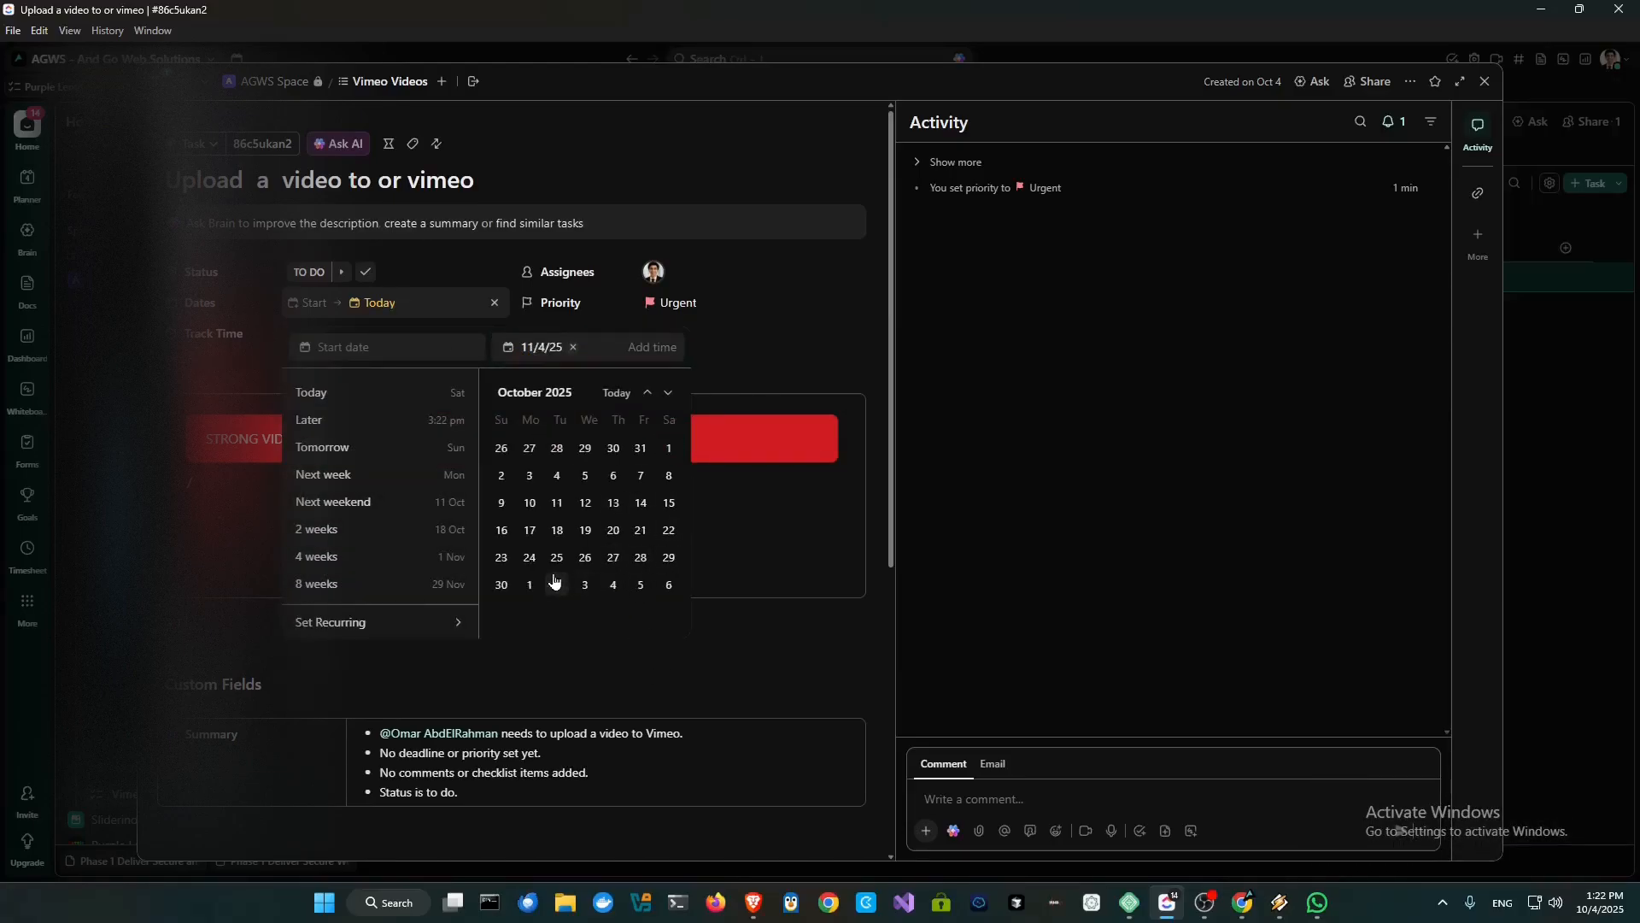
click(830, 602)
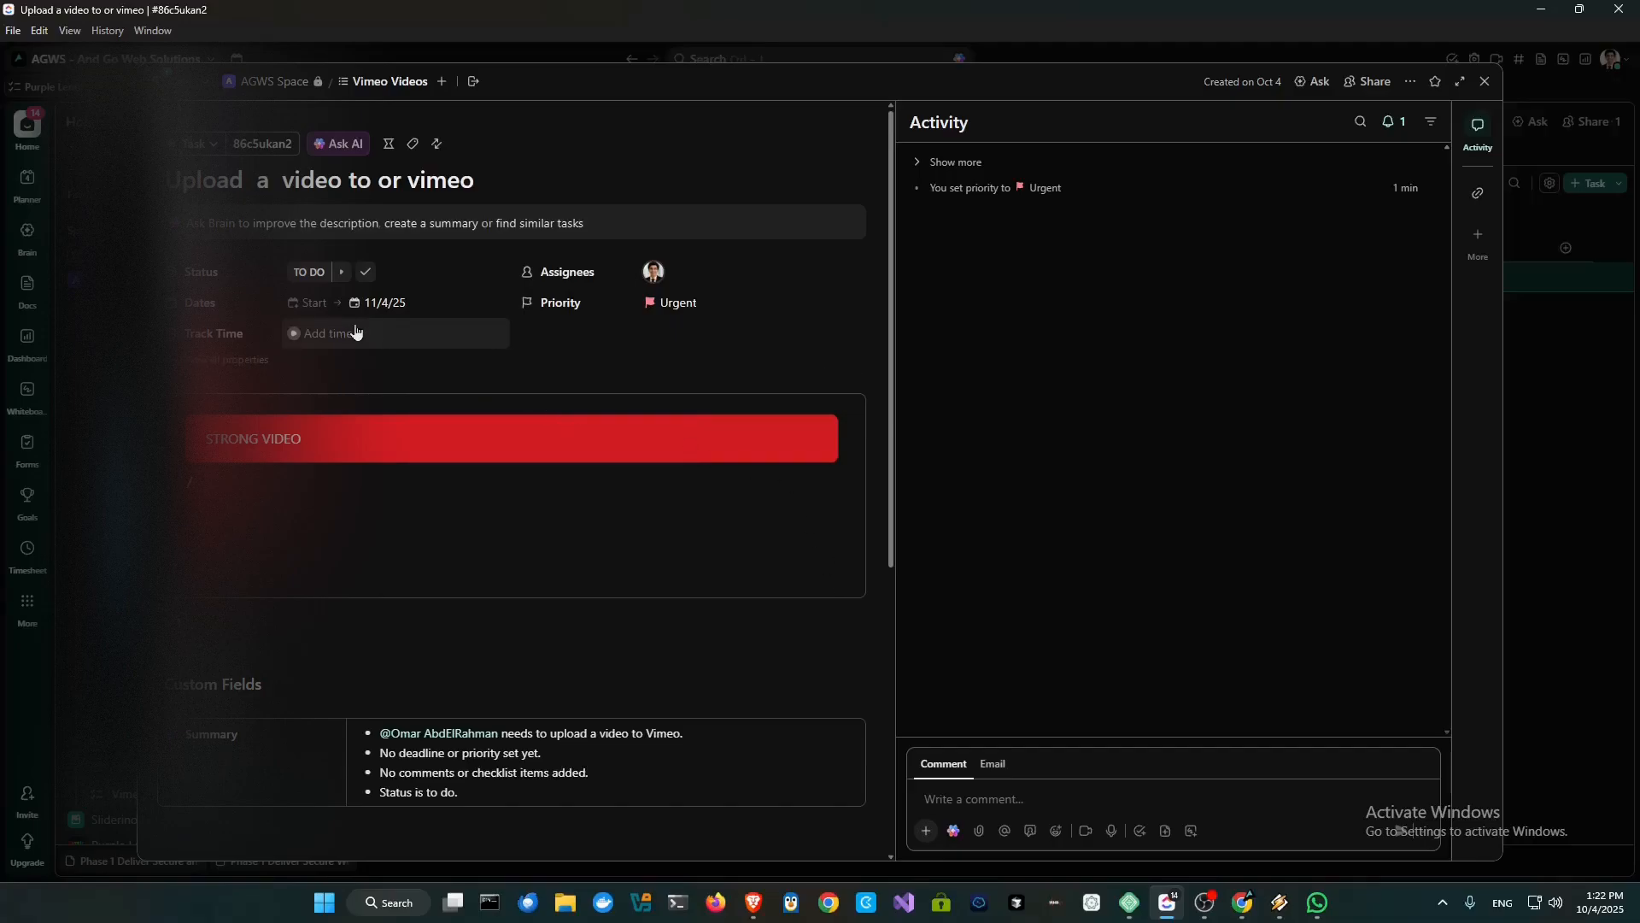
- Switch the video upload task's status through In Progress and Completed, ending on On Hold
click(301, 275)
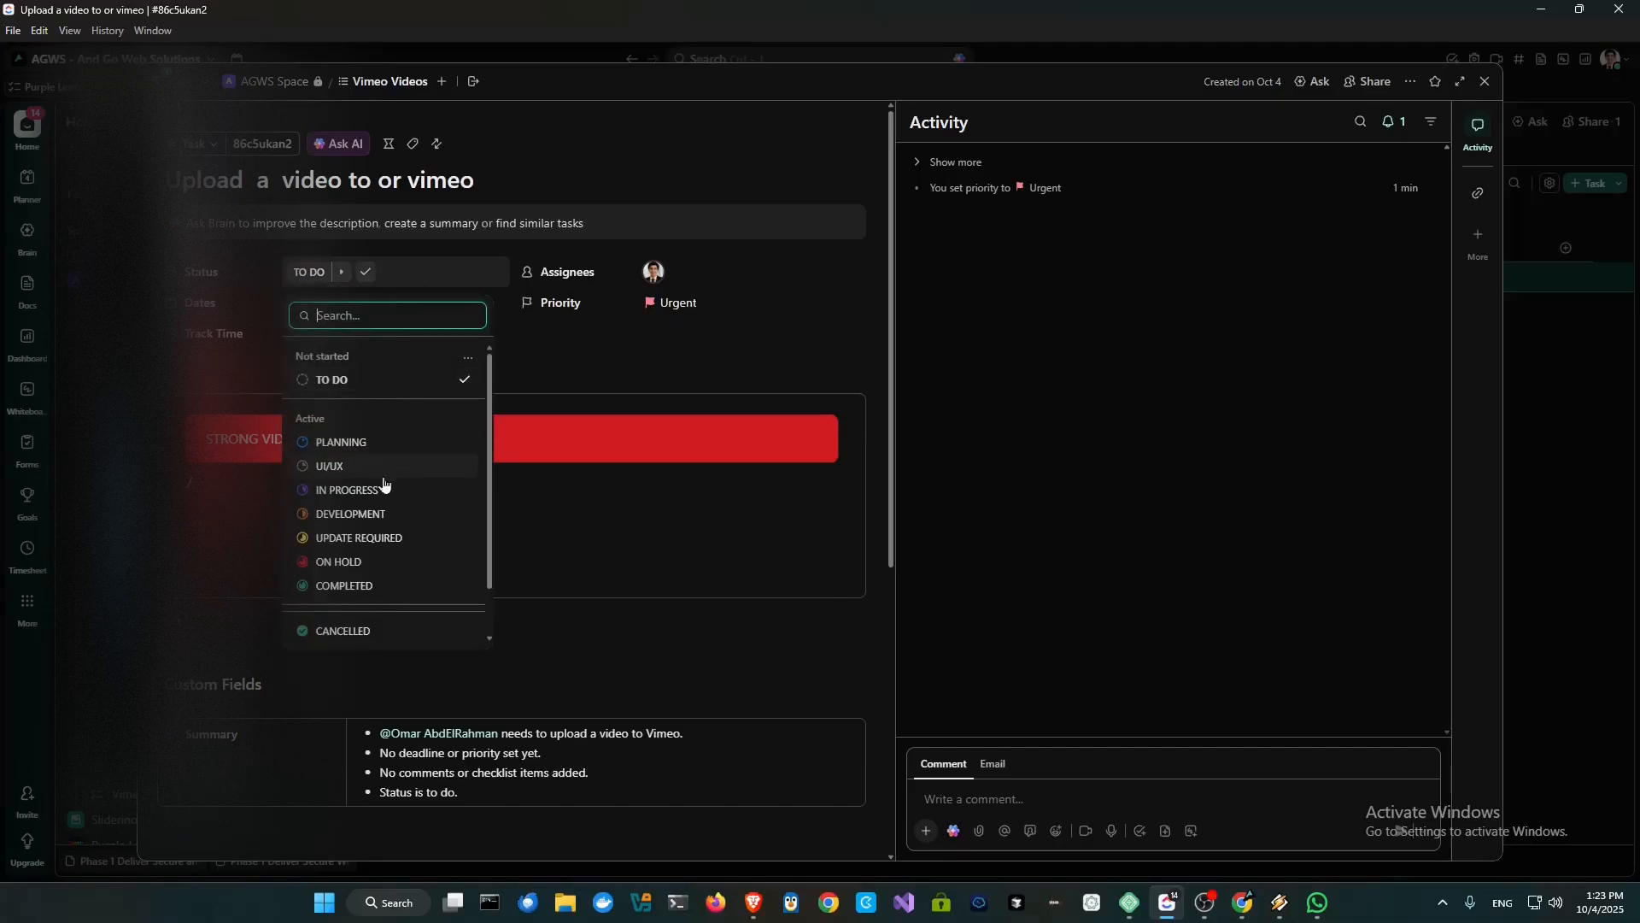
click(351, 489)
click(329, 272)
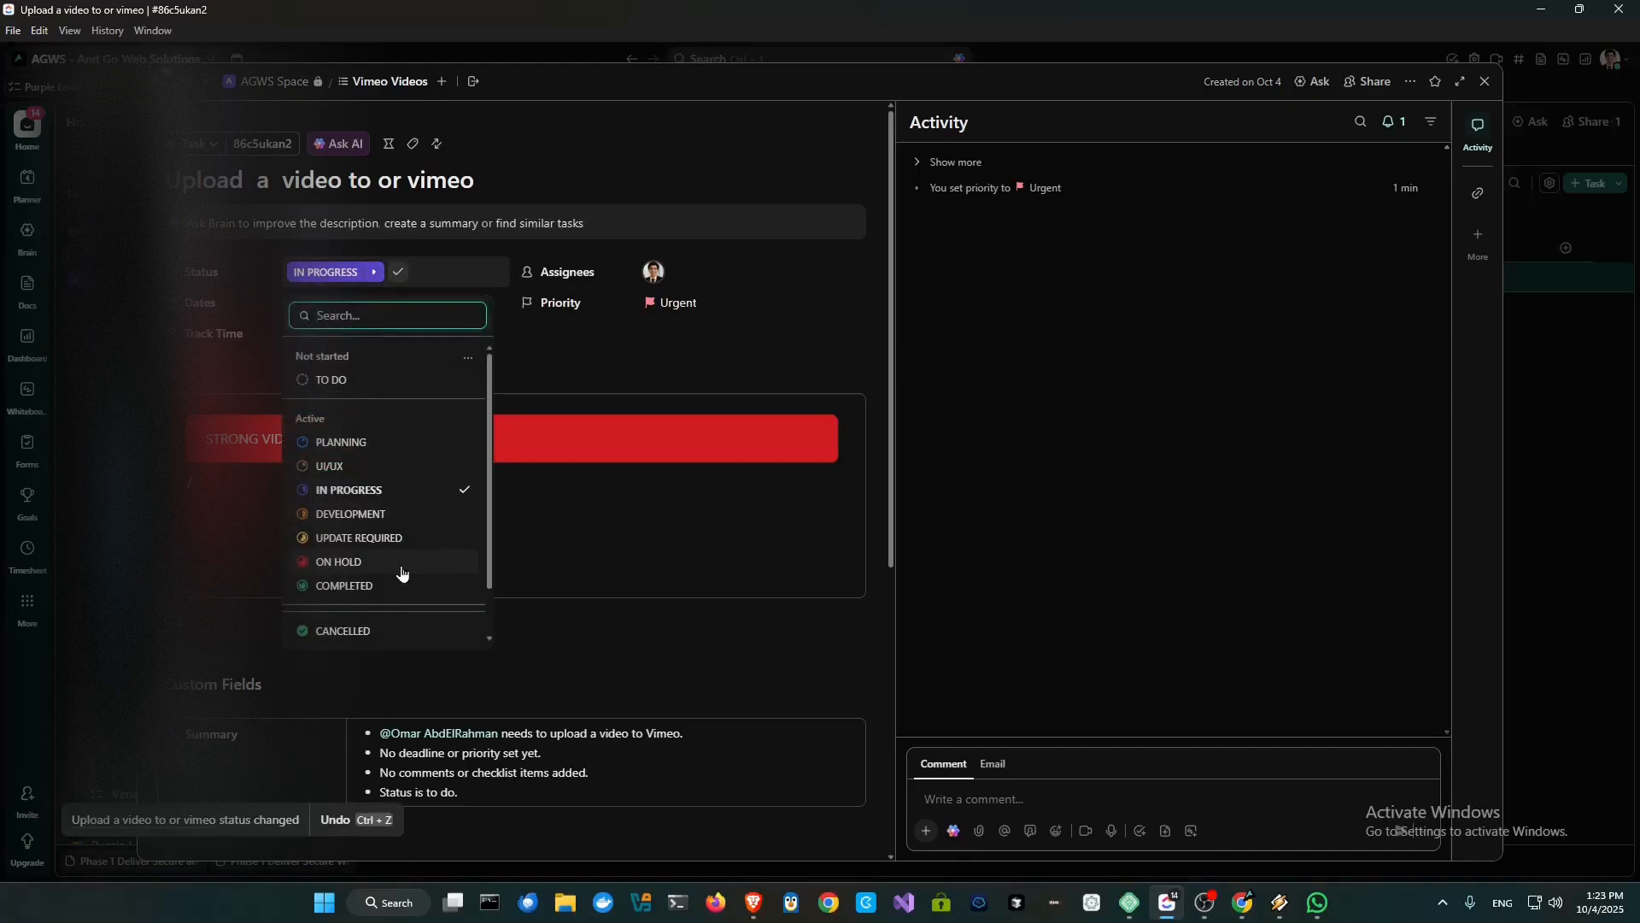
click(355, 581)
click(313, 278)
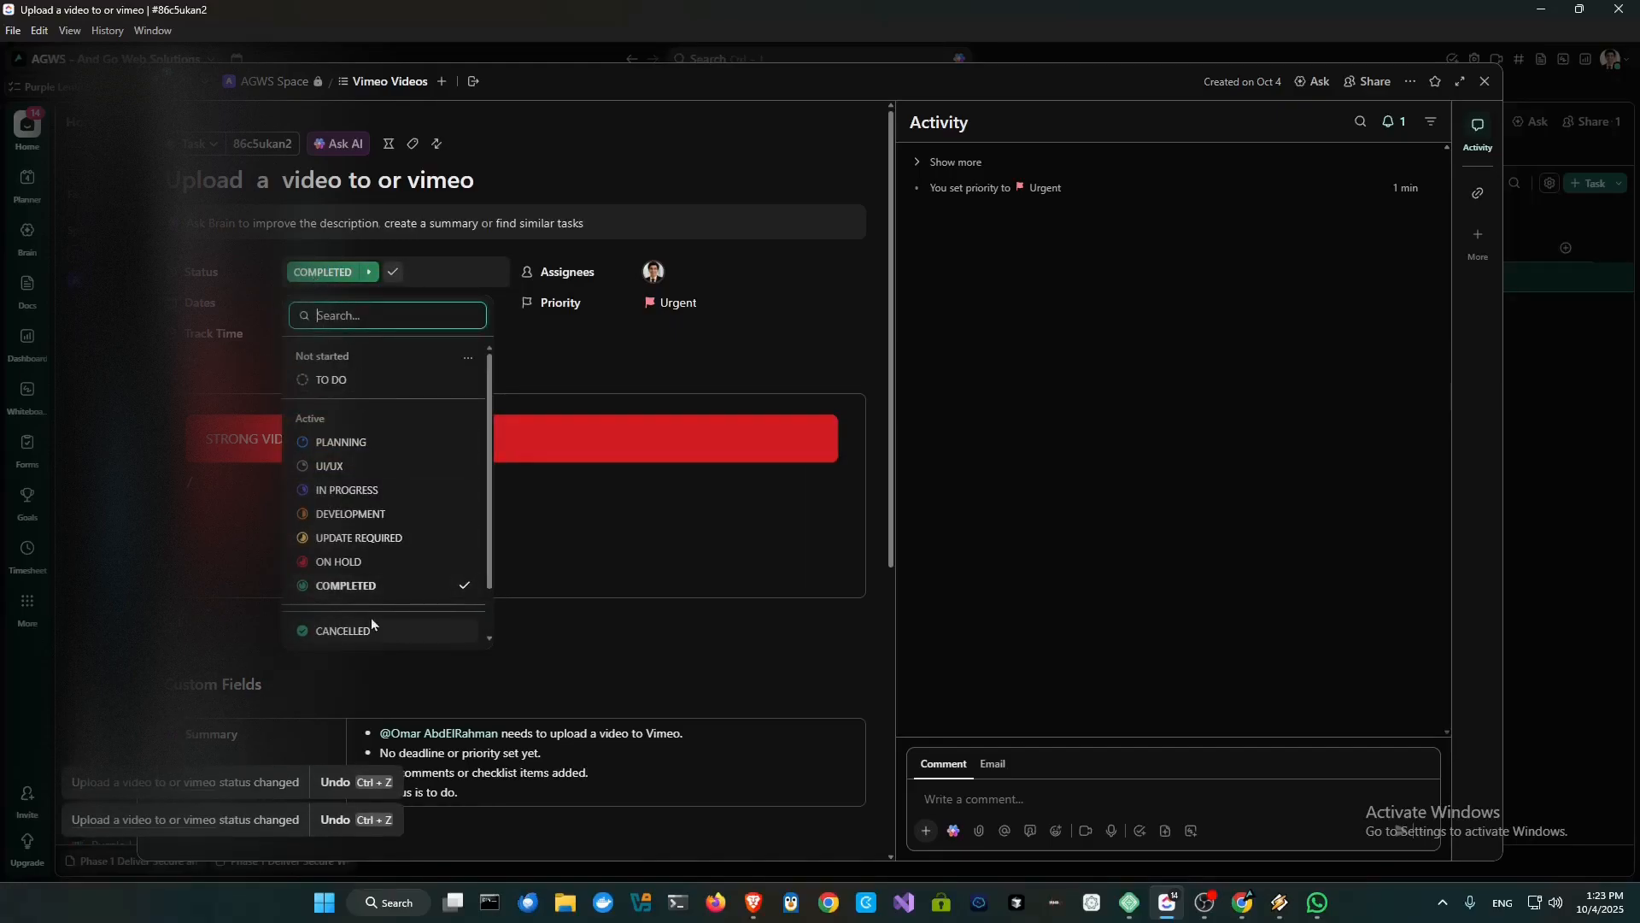
click(340, 562)
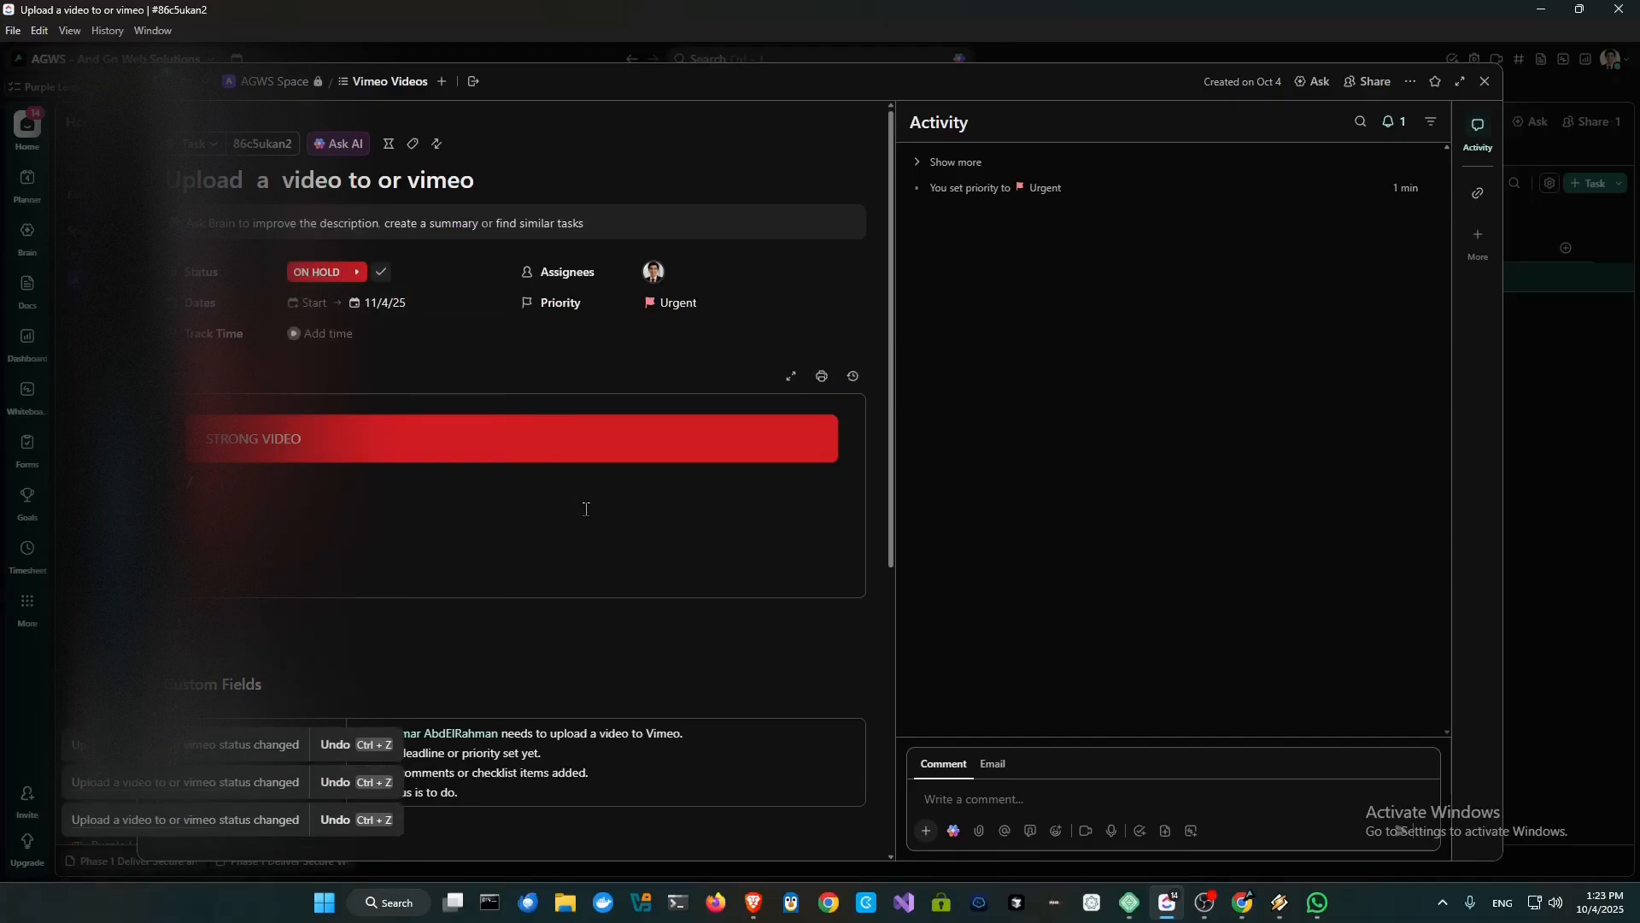